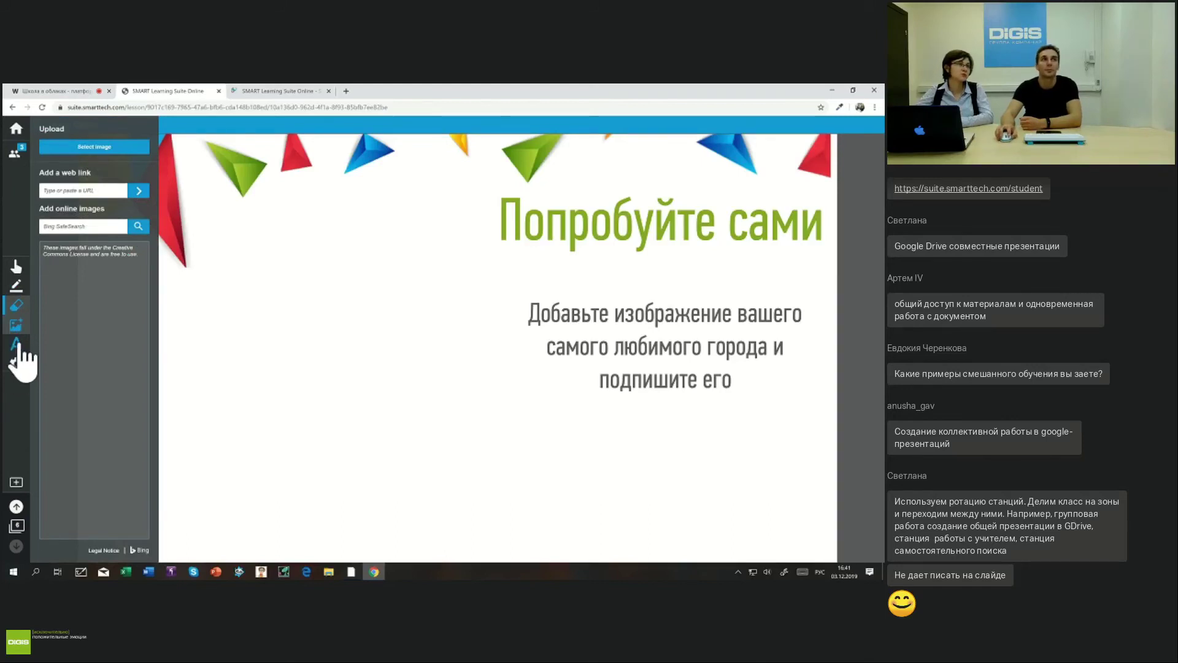
# Search the online images for "санкт-петербург"
pyautogui.click(16, 325)
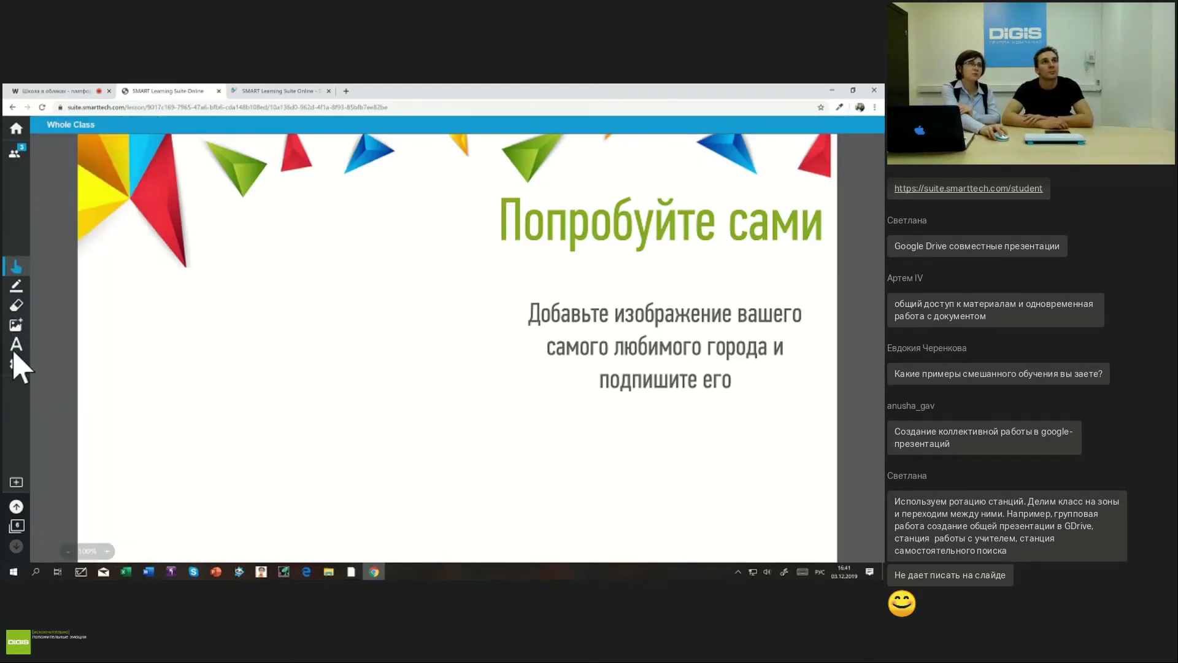
pyautogui.click(16, 325)
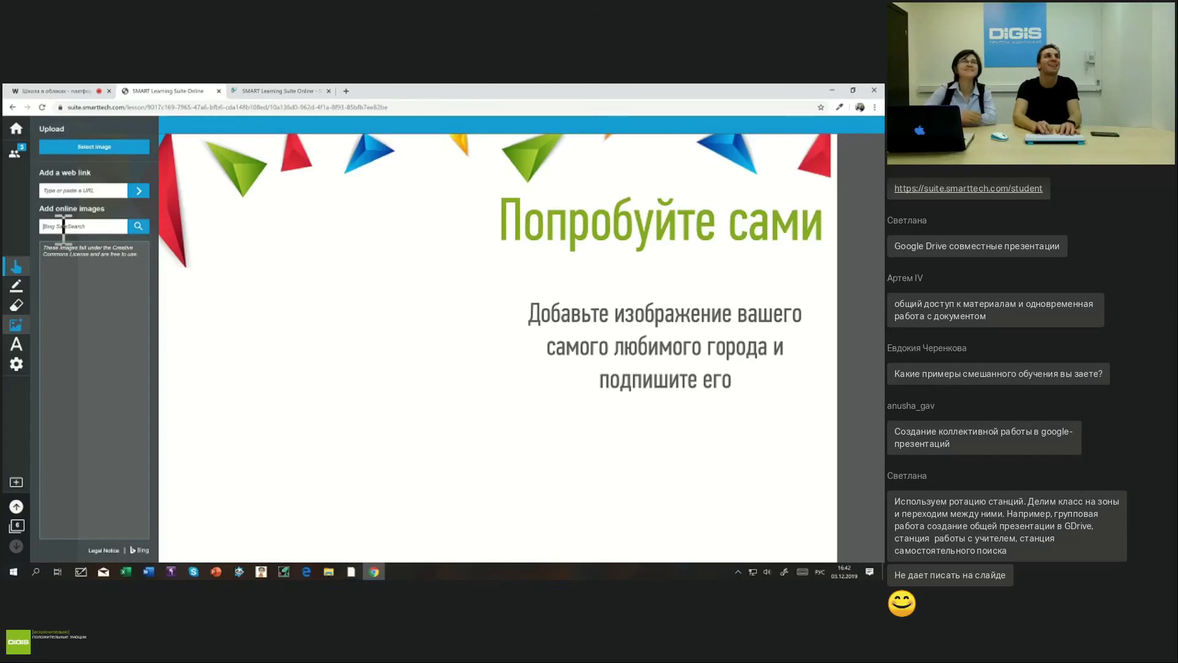
pyautogui.write('сан')
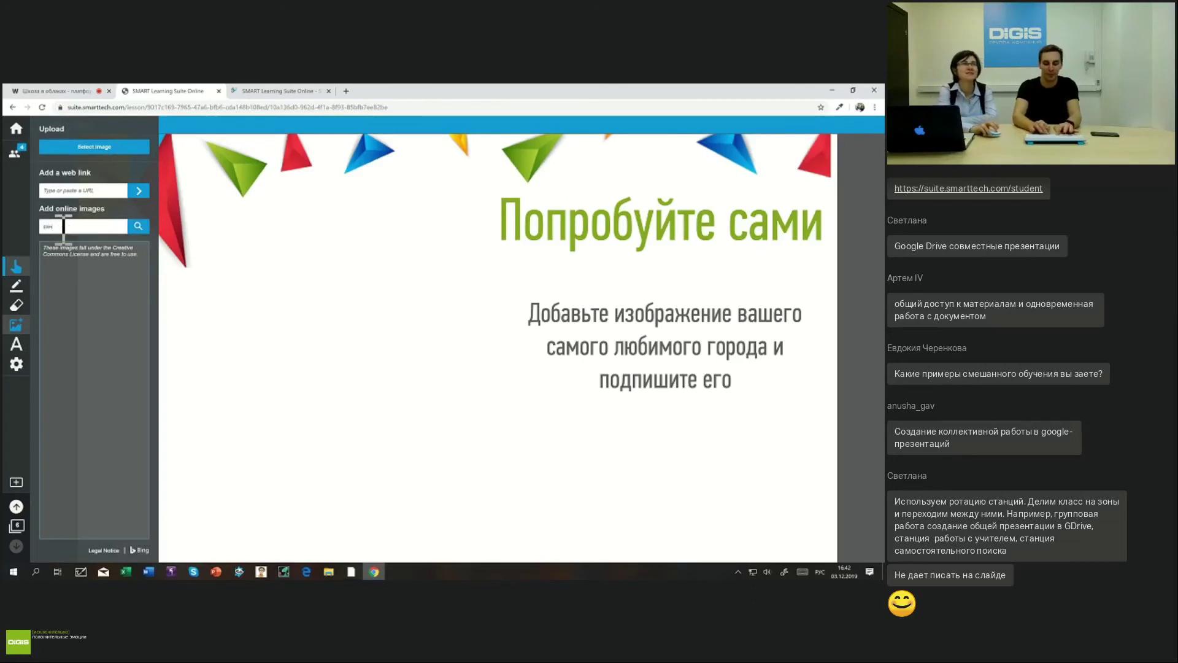
pyautogui.write('кт пе')
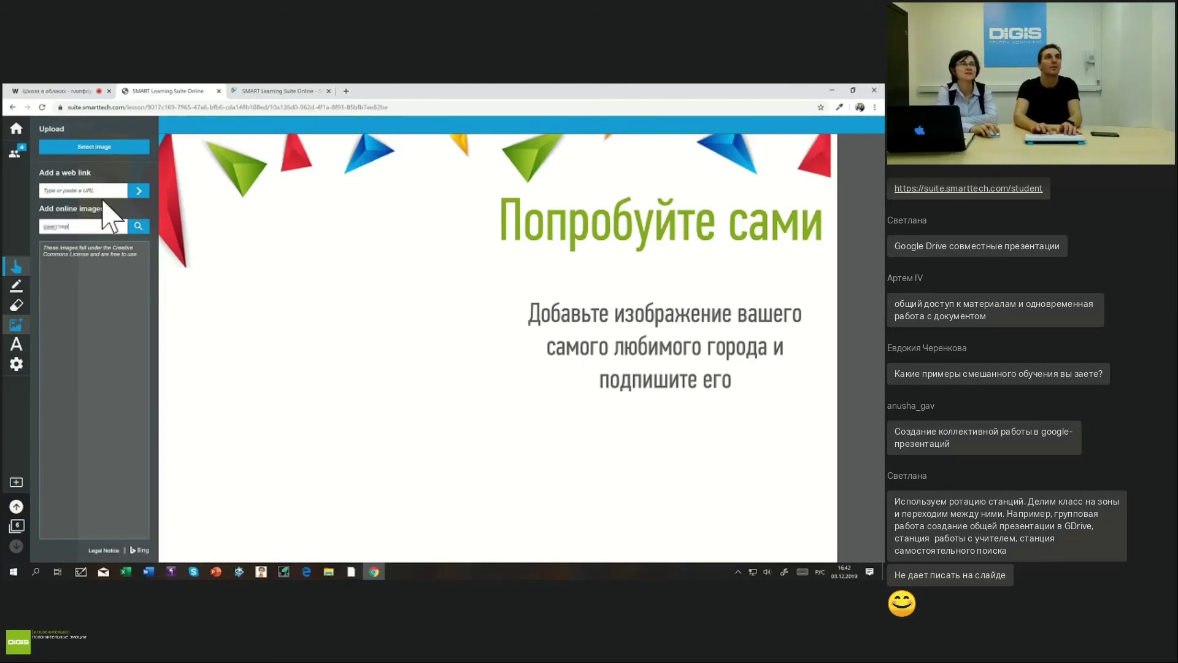
pyautogui.write('тербург')
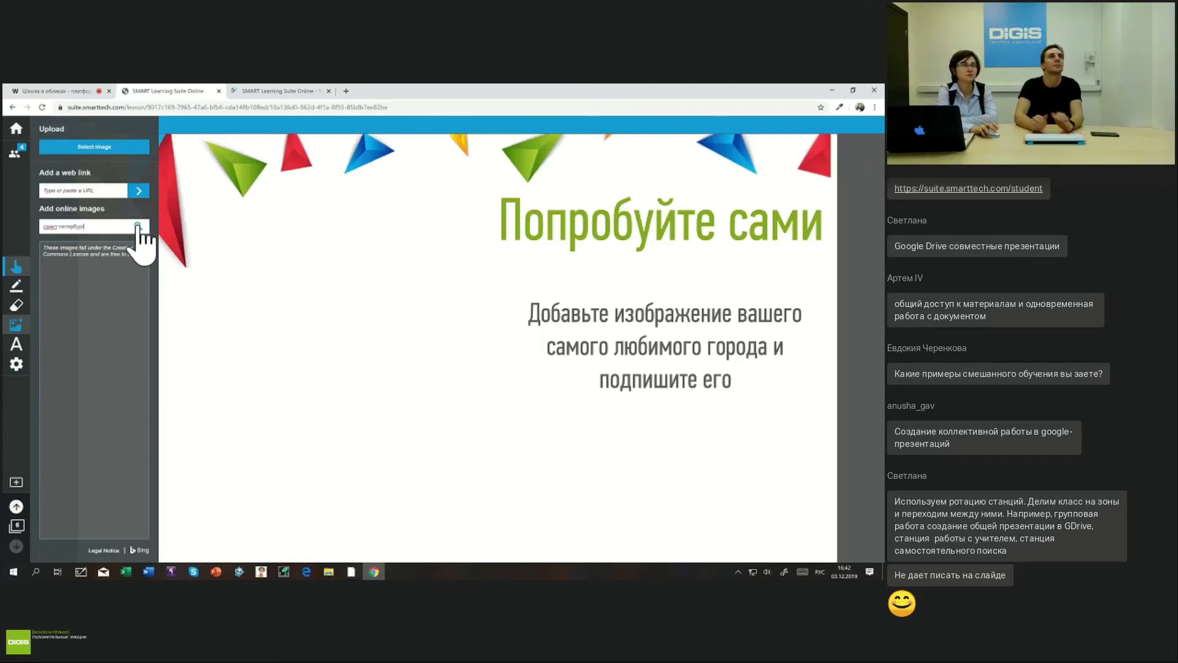
pyautogui.click(139, 228)
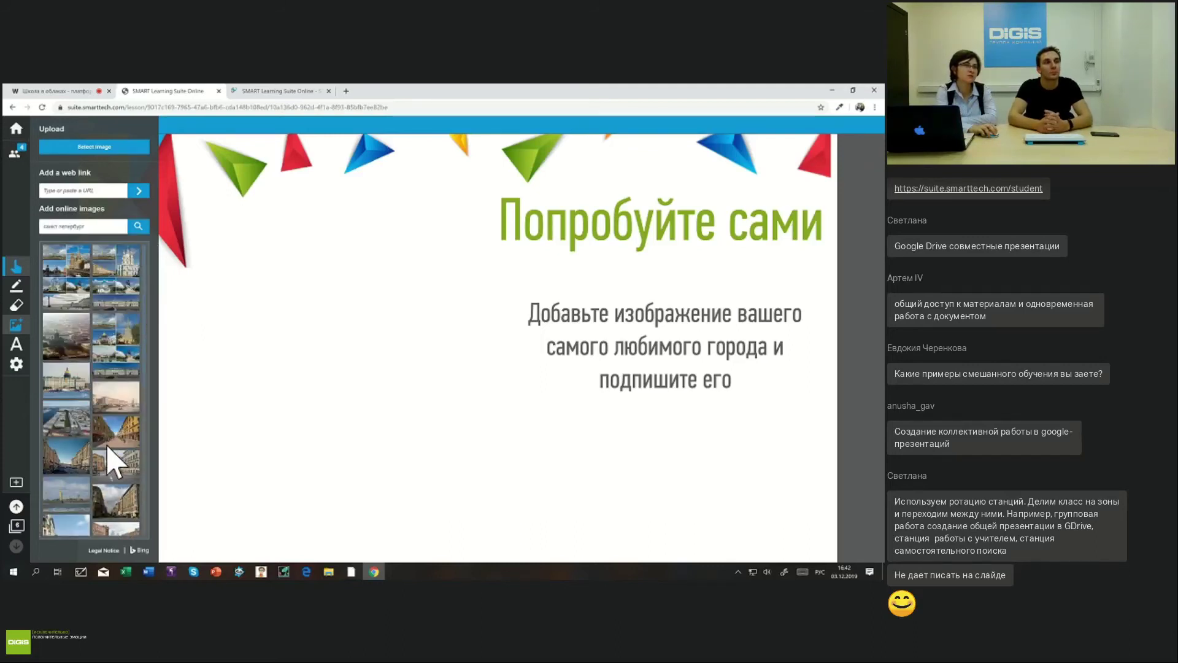
# Try to insert the dusk river view from the Saint Petersburg results and place the new picture in the middle of the slide
pyautogui.scroll(-5, 114, 457)
pyautogui.scroll(-3, 118, 451)
pyautogui.scroll(-5, 120, 381)
pyautogui.scroll(-5, 121, 388)
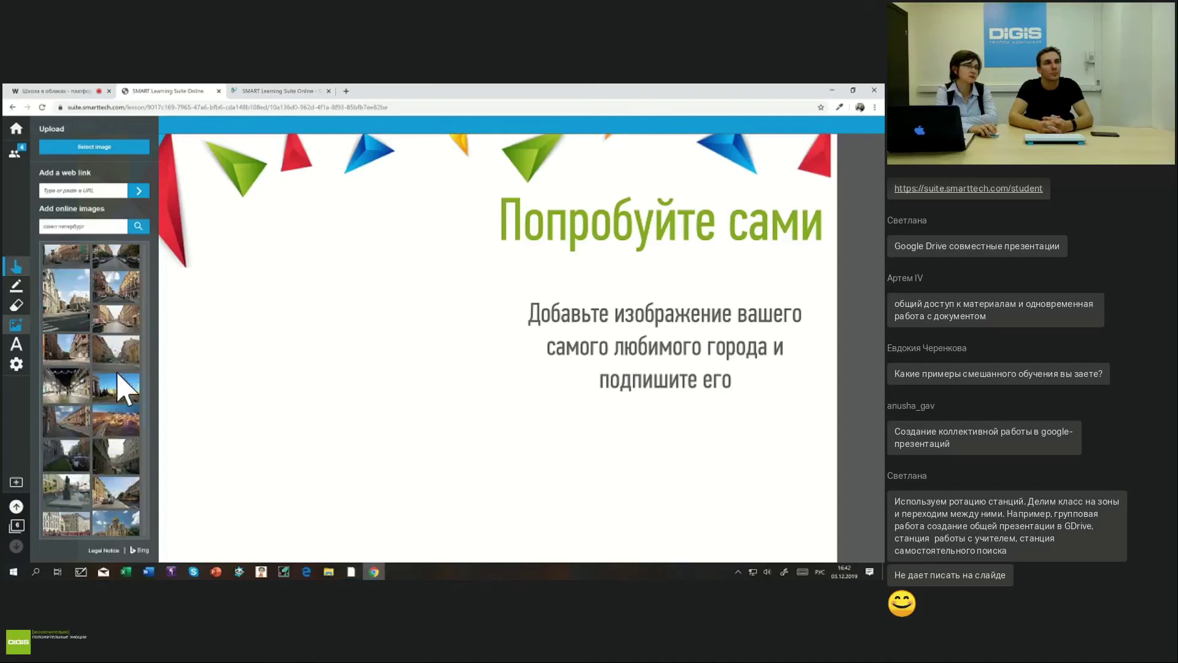
pyautogui.scroll(-8, 121, 388)
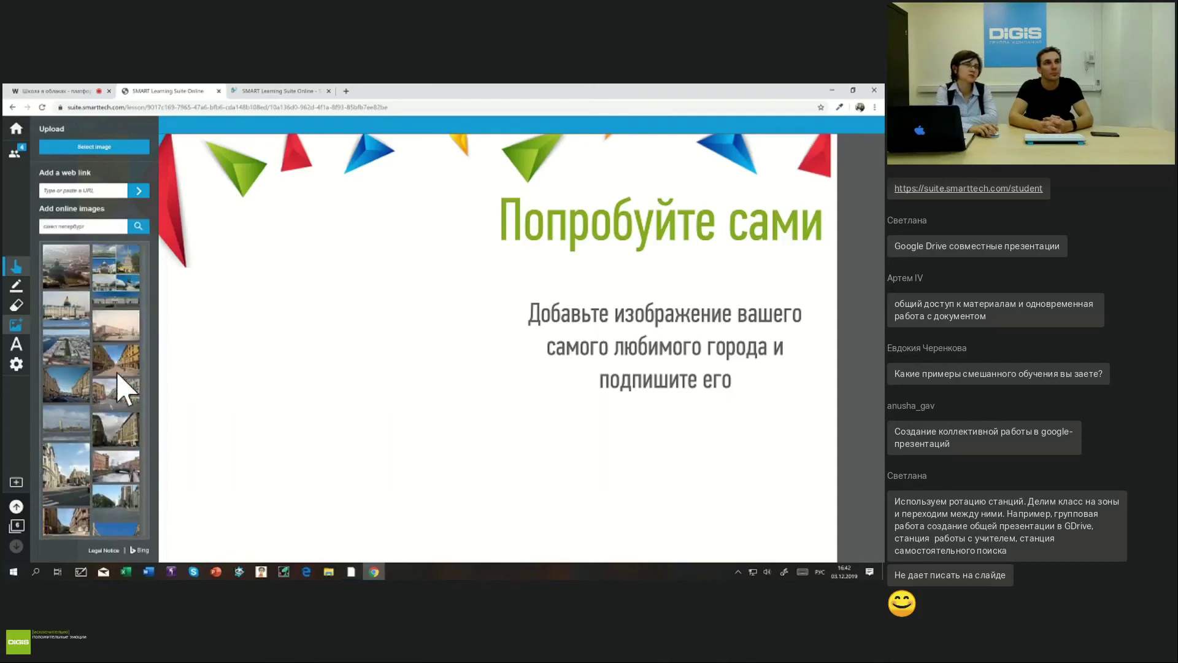
pyautogui.scroll(-6, 121, 383)
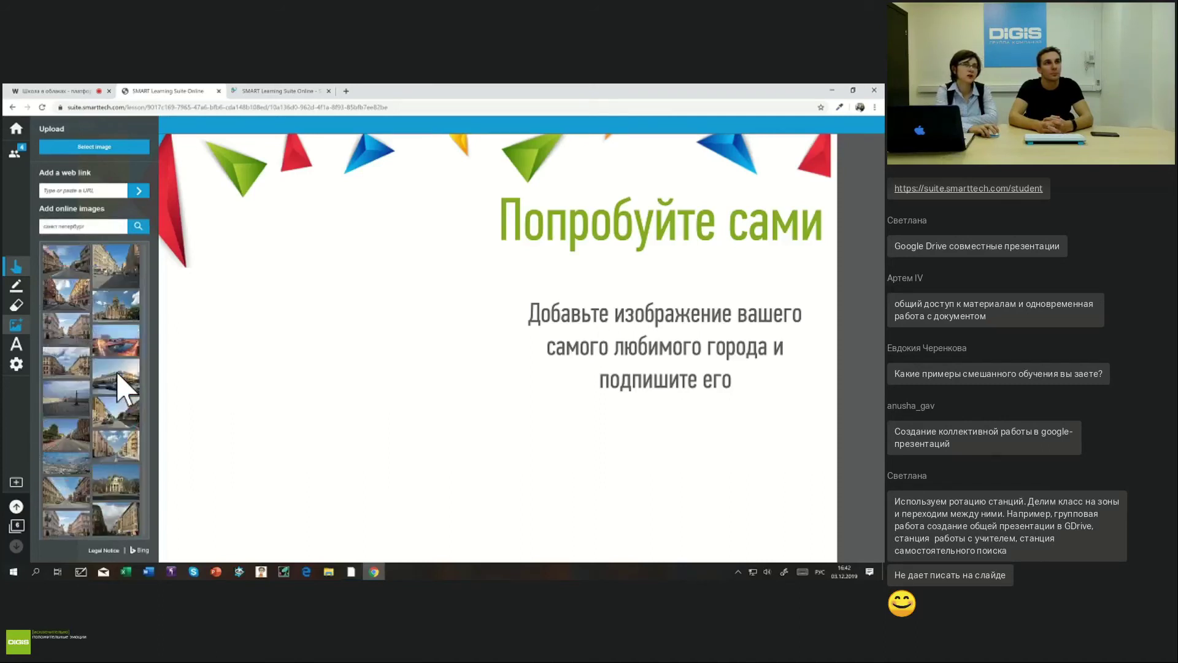
pyautogui.click(114, 341)
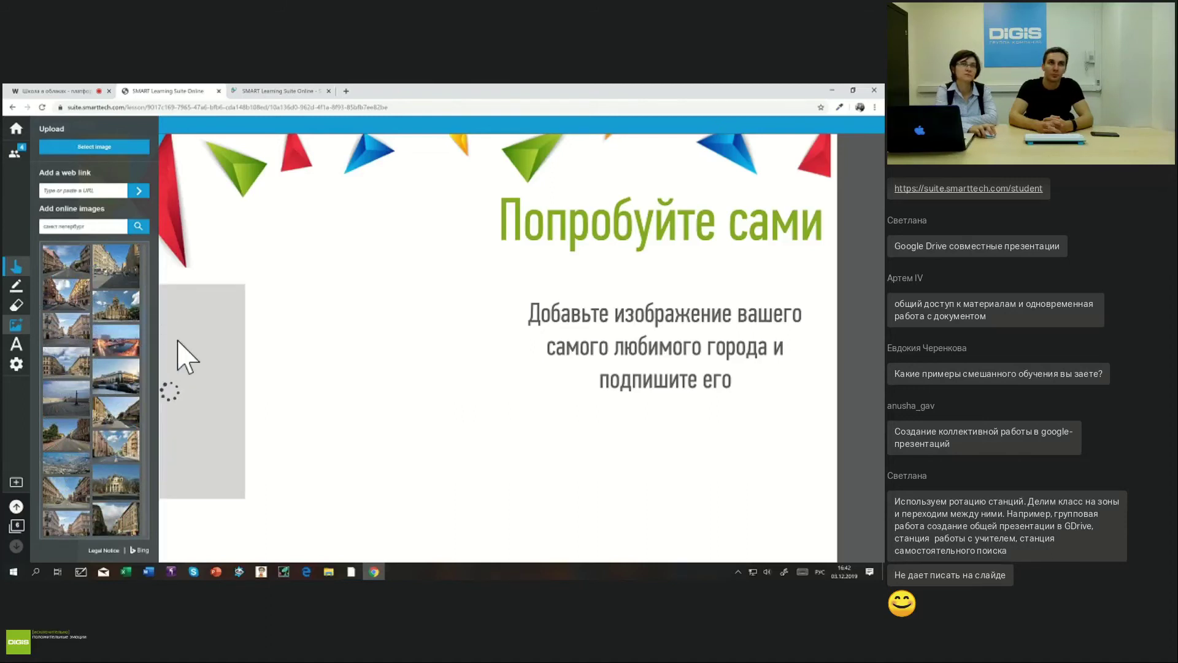
pyautogui.moveTo(231, 468); pyautogui.dragTo(447, 408)
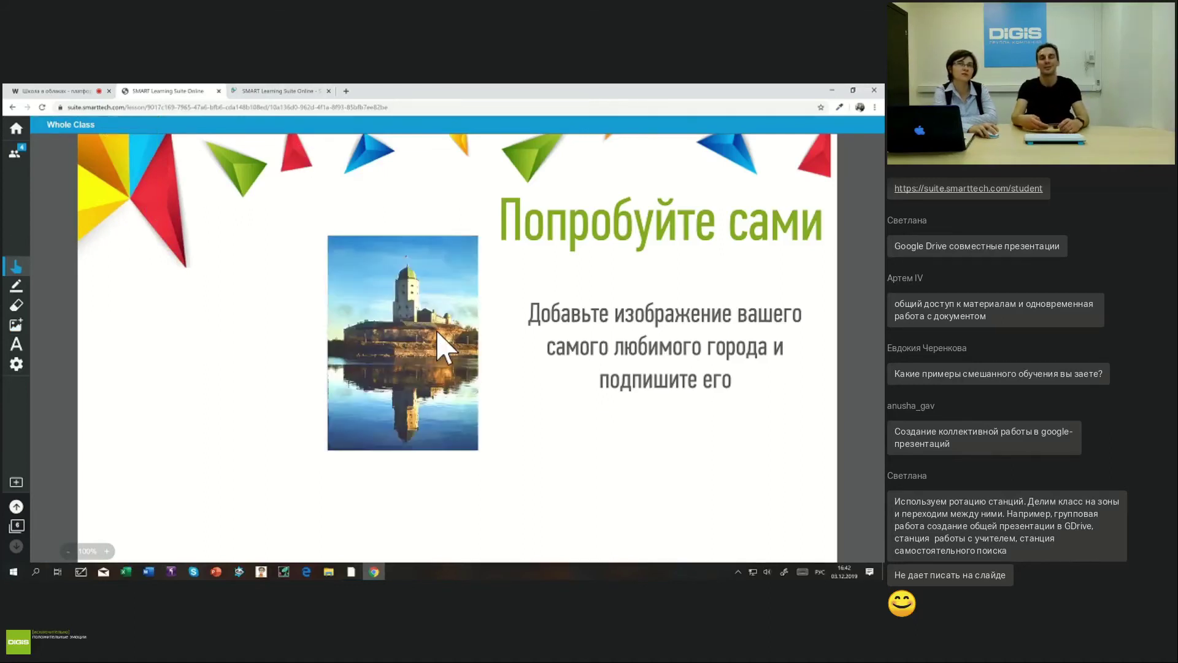
# Delete every copy of the castle picture from the middle of the slide
pyautogui.click(469, 381)
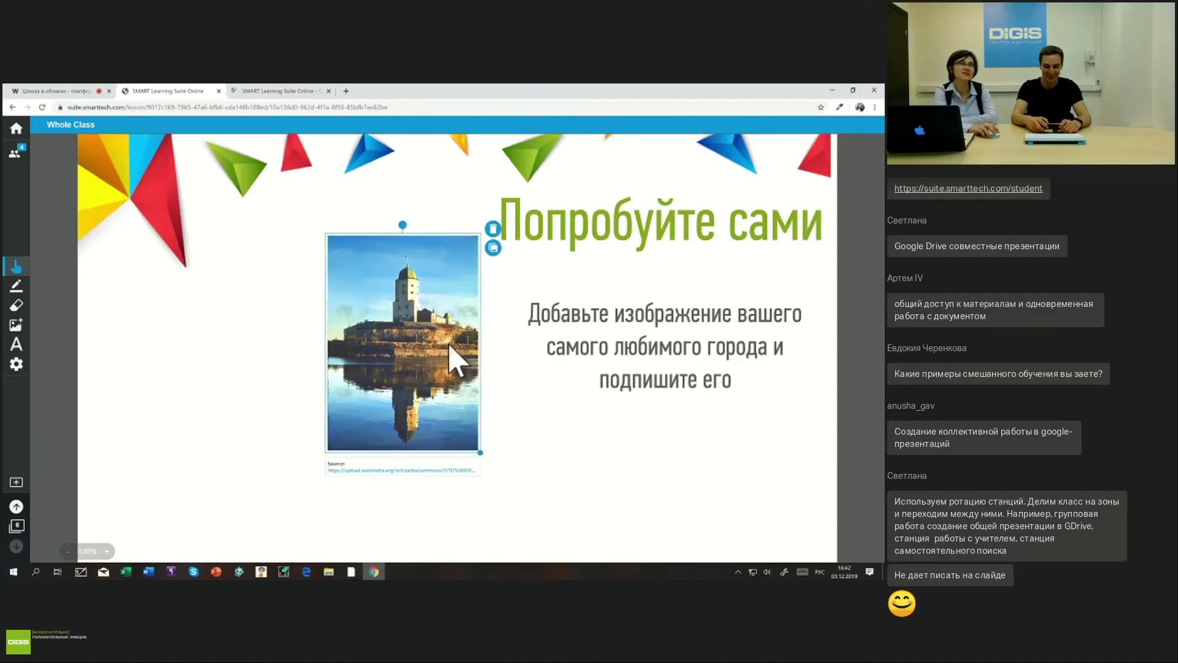
pyautogui.click(493, 229)
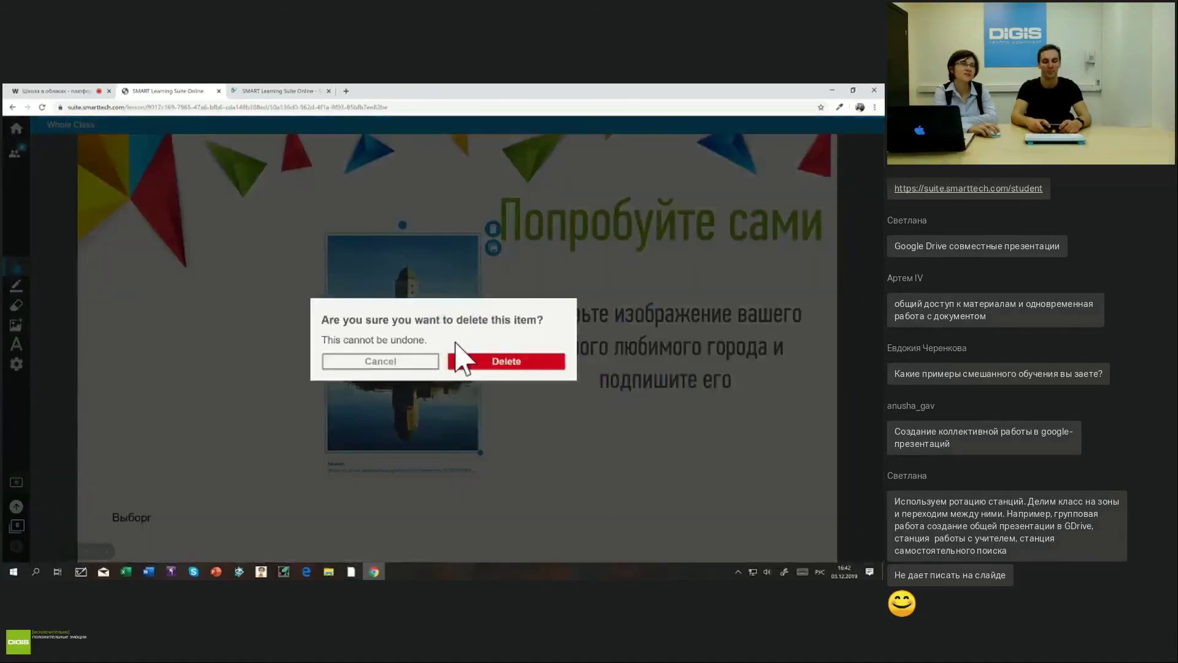
pyautogui.click(497, 363)
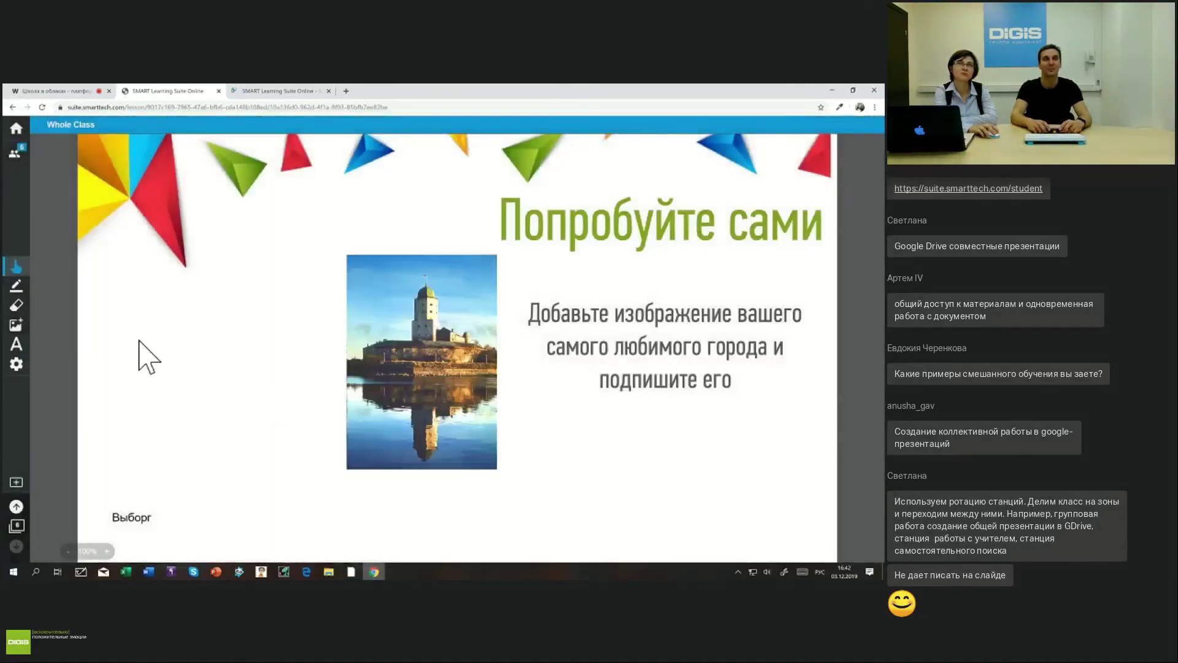
pyautogui.click(475, 368)
pyautogui.click(513, 248)
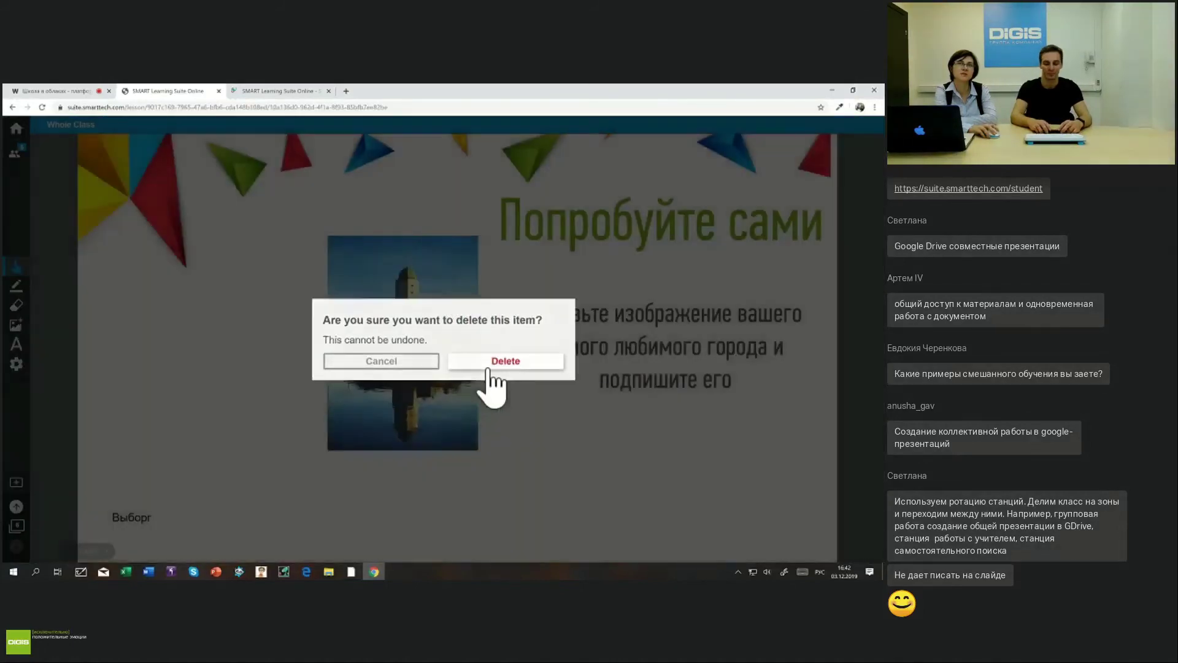
pyautogui.click(494, 363)
pyautogui.click(454, 359)
pyautogui.click(493, 229)
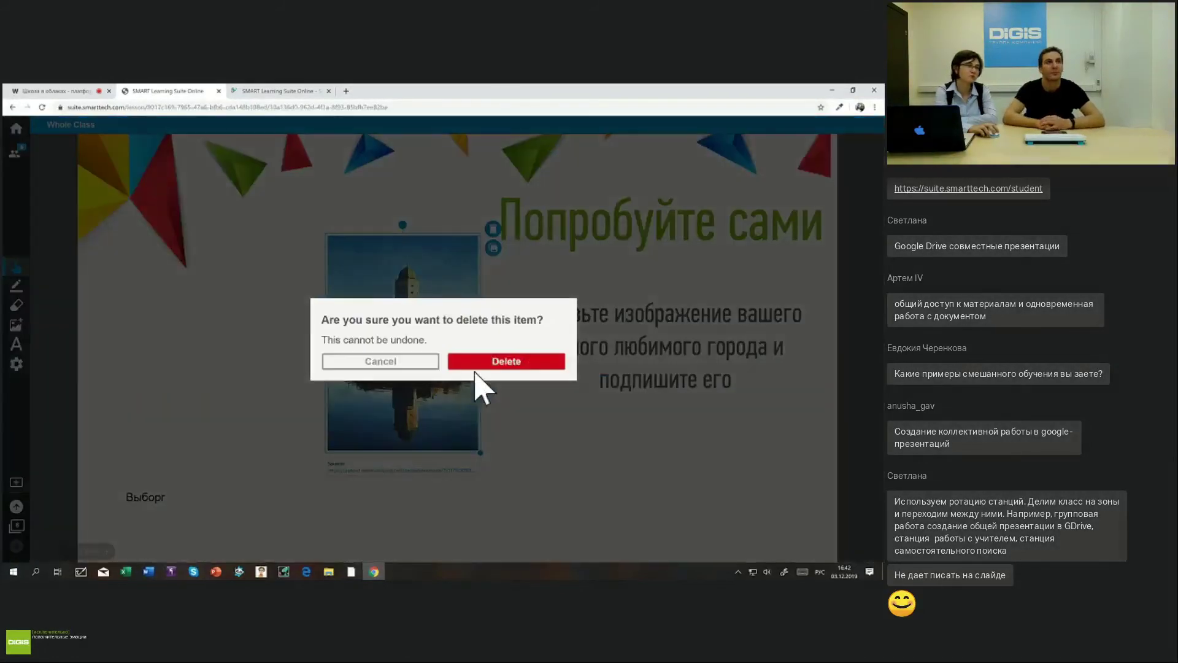
pyautogui.click(477, 366)
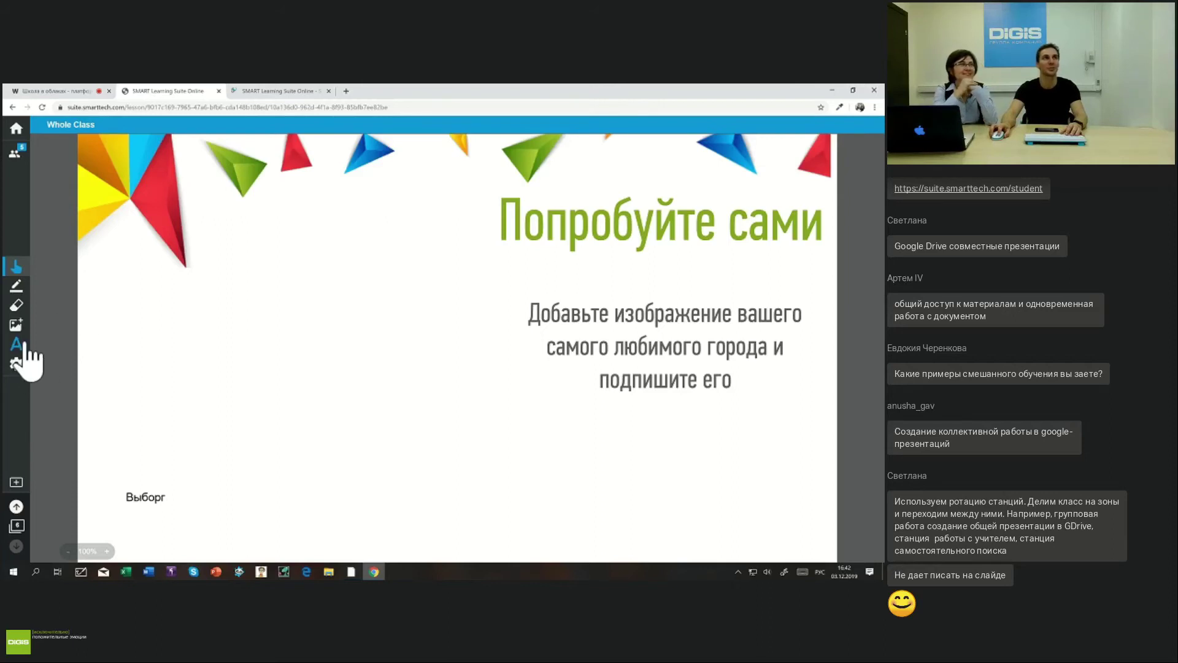
# Insert the dusk view of the river and illuminated streets from the Saint Petersburg image results onto the slide
pyautogui.click(16, 326)
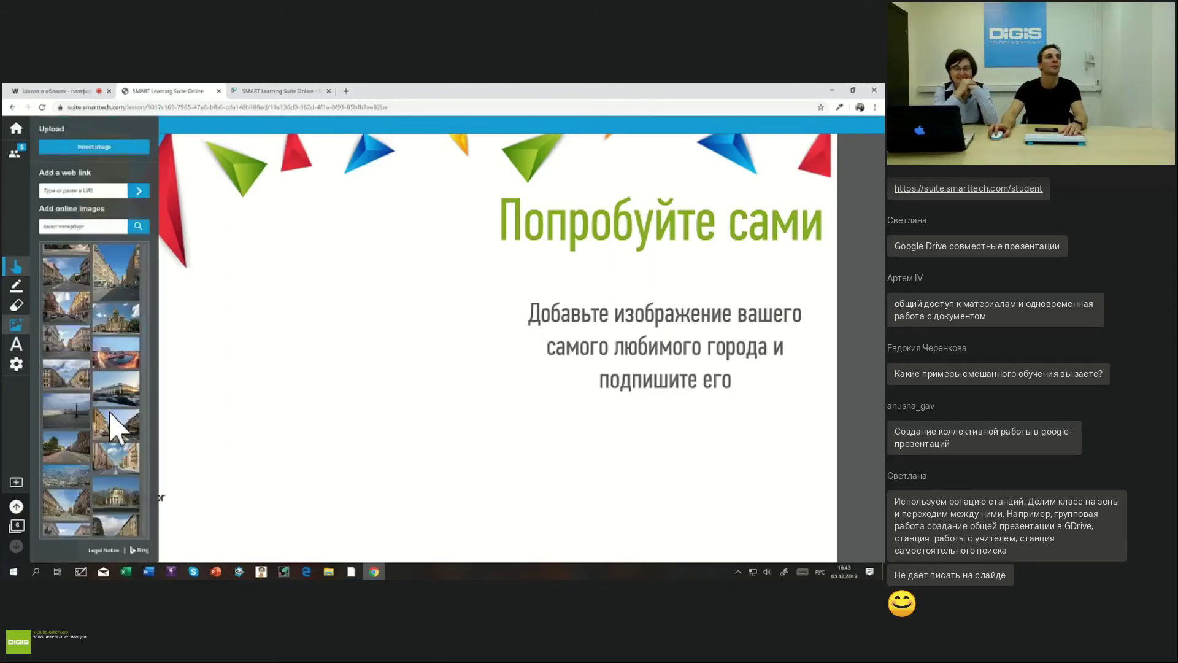
pyautogui.click(120, 433)
pyautogui.scroll(-1, 121, 433)
pyautogui.scroll(-3, 121, 432)
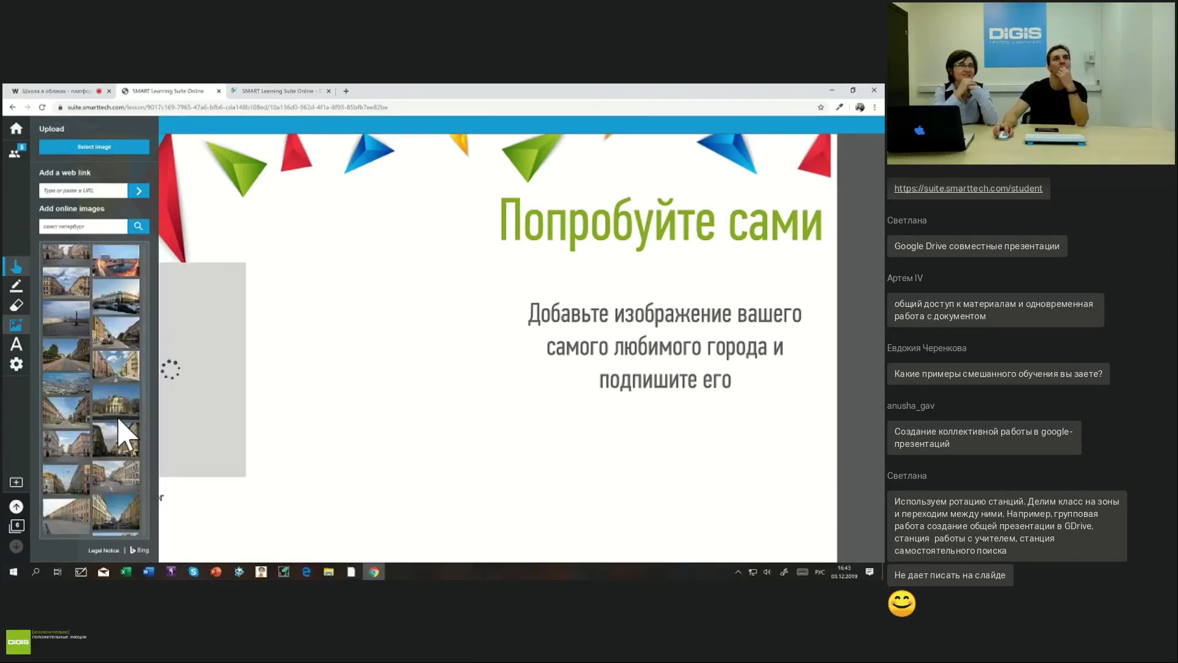
pyautogui.scroll(2, 117, 369)
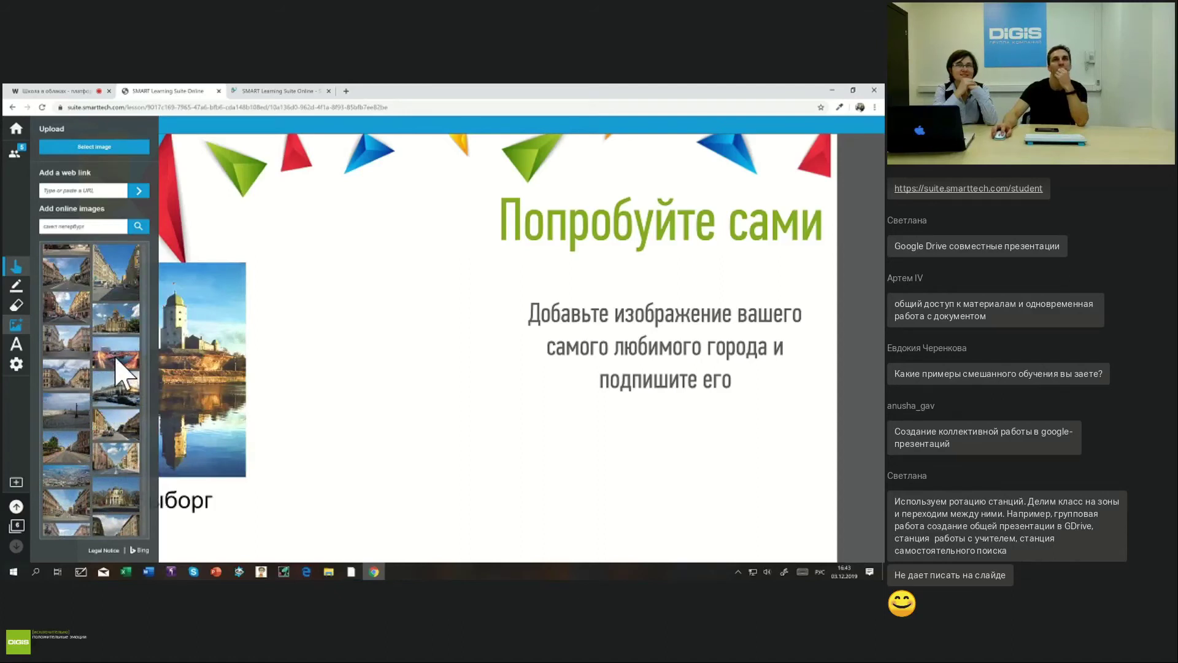
pyautogui.click(116, 359)
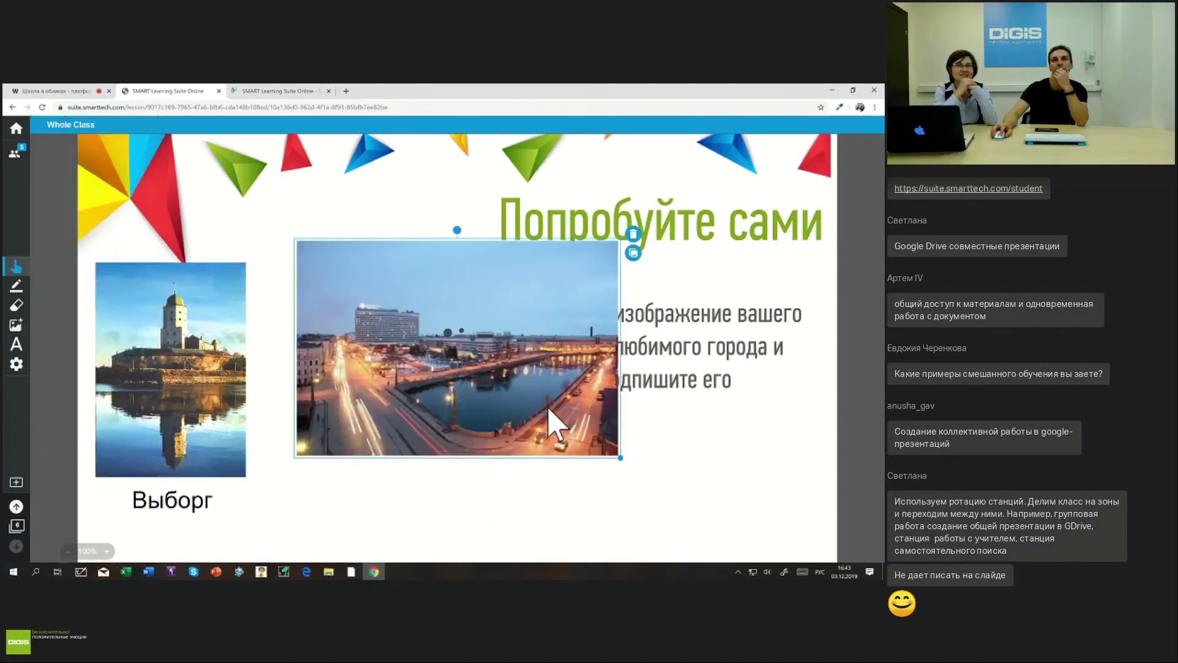
# Shrink the river picture to roughly the castle picture's width and position it in the free space beside the castle
pyautogui.moveTo(621, 460); pyautogui.dragTo(410, 341)
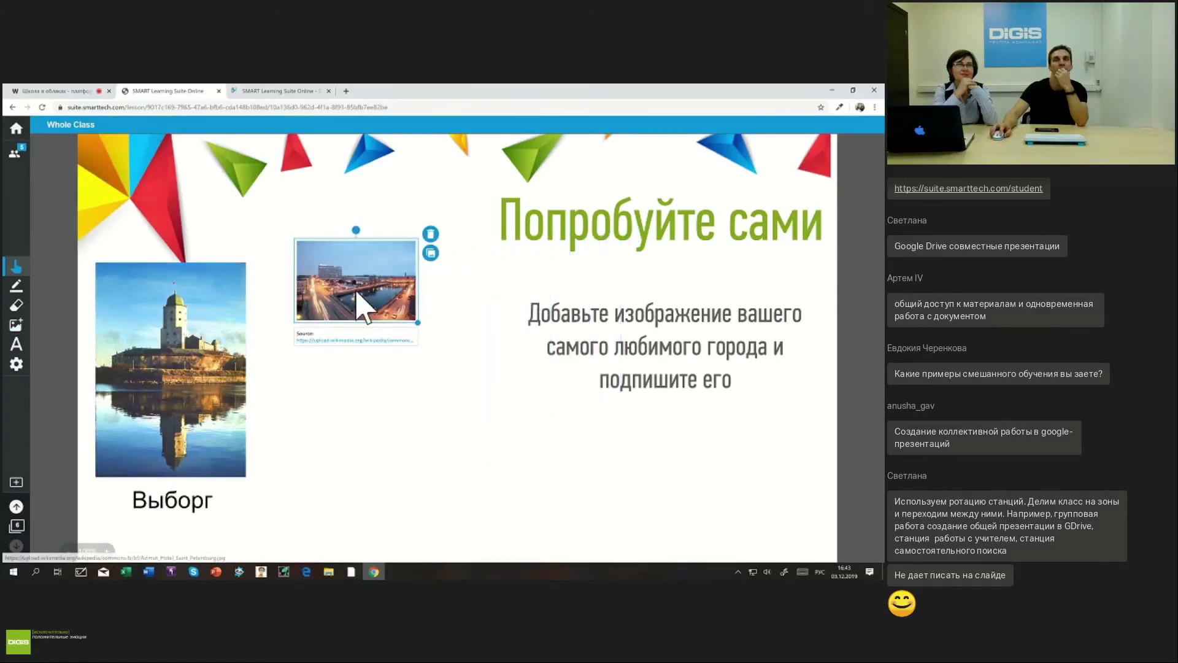
pyautogui.moveTo(360, 303); pyautogui.dragTo(356, 327)
pyautogui.click(389, 457)
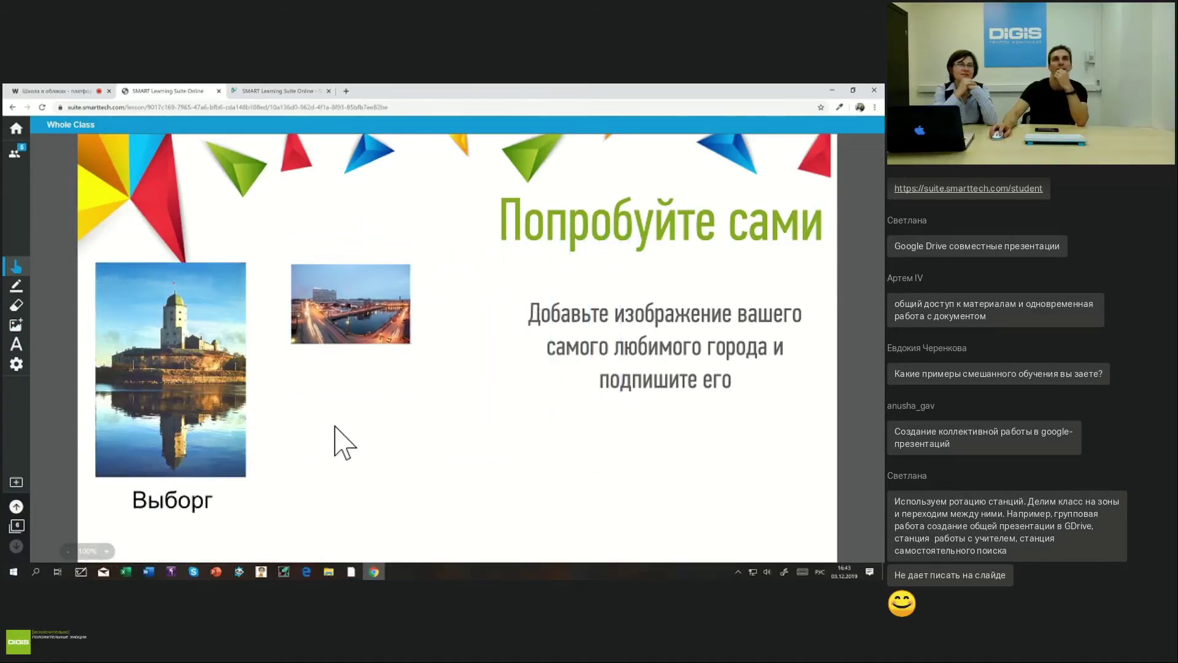
pyautogui.moveTo(329, 337); pyautogui.dragTo(311, 368)
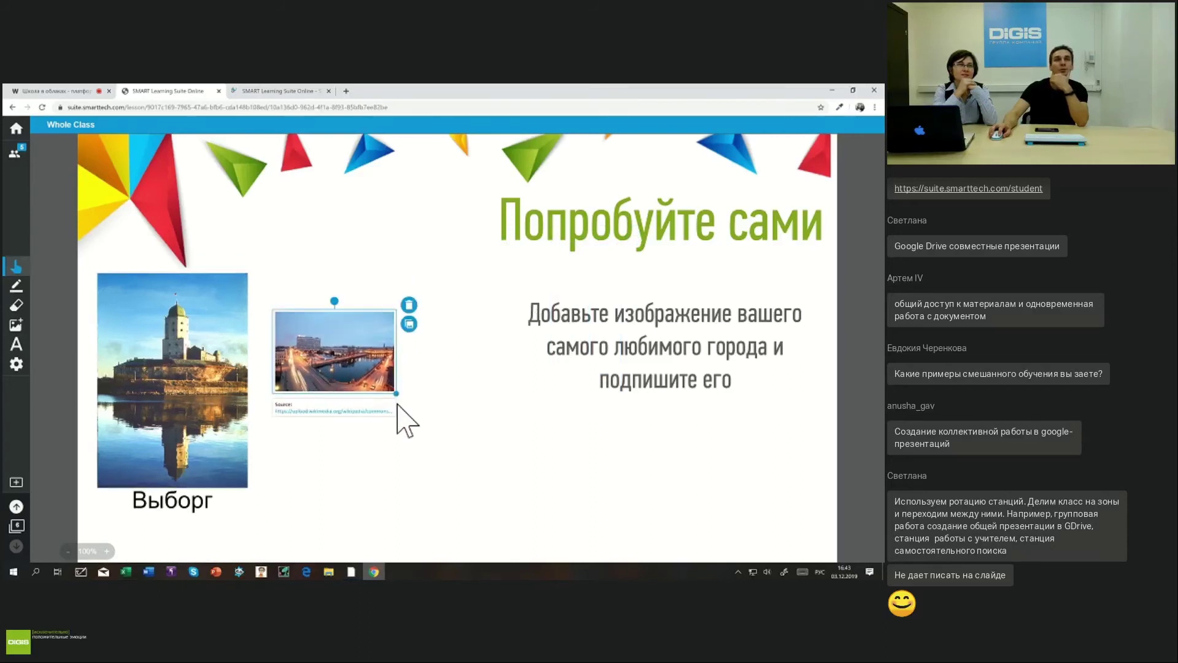
pyautogui.moveTo(397, 394); pyautogui.dragTo(423, 425)
pyautogui.click(453, 436)
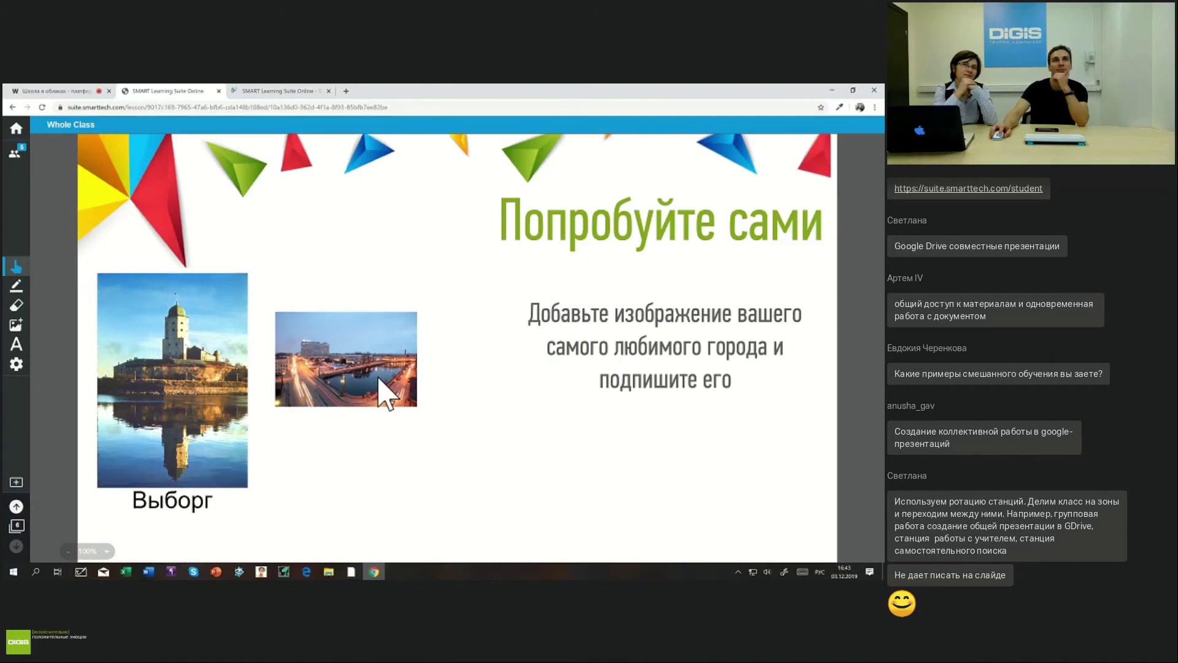
pyautogui.moveTo(359, 405); pyautogui.dragTo(377, 402)
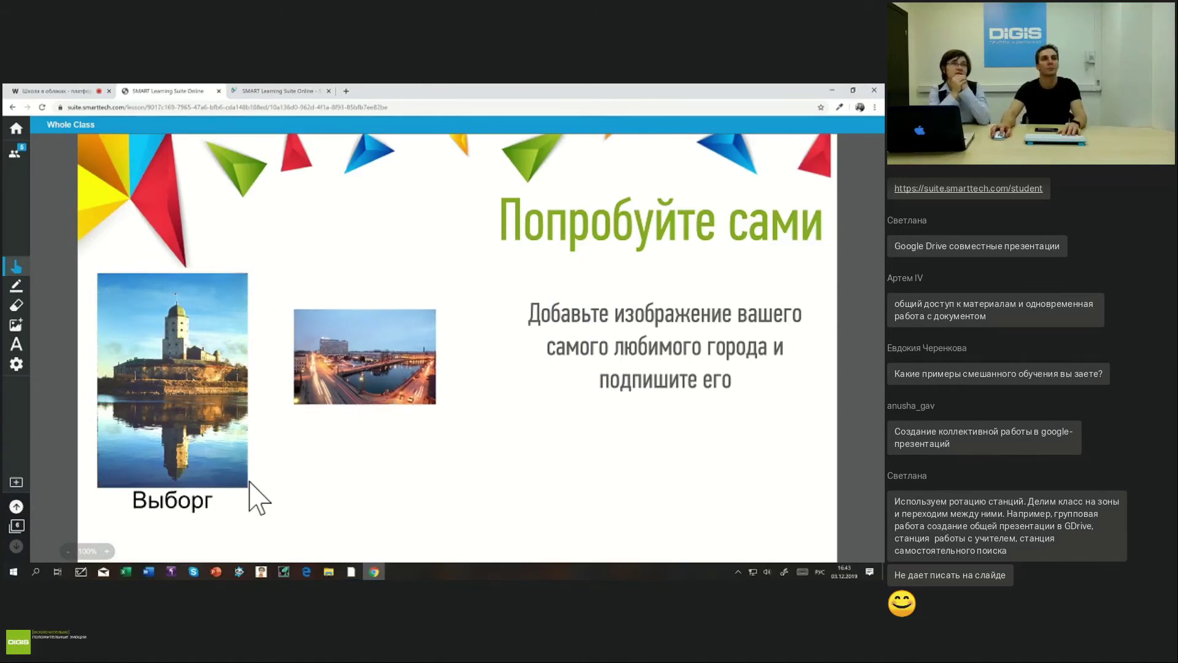
# Add the caption "Санкт-Петербург" under the river picture, enlarge it to about the picture's width and align it with the "Выборг" caption
pyautogui.click(15, 344)
pyautogui.click(329, 473)
pyautogui.write('Санкт-Петербур')
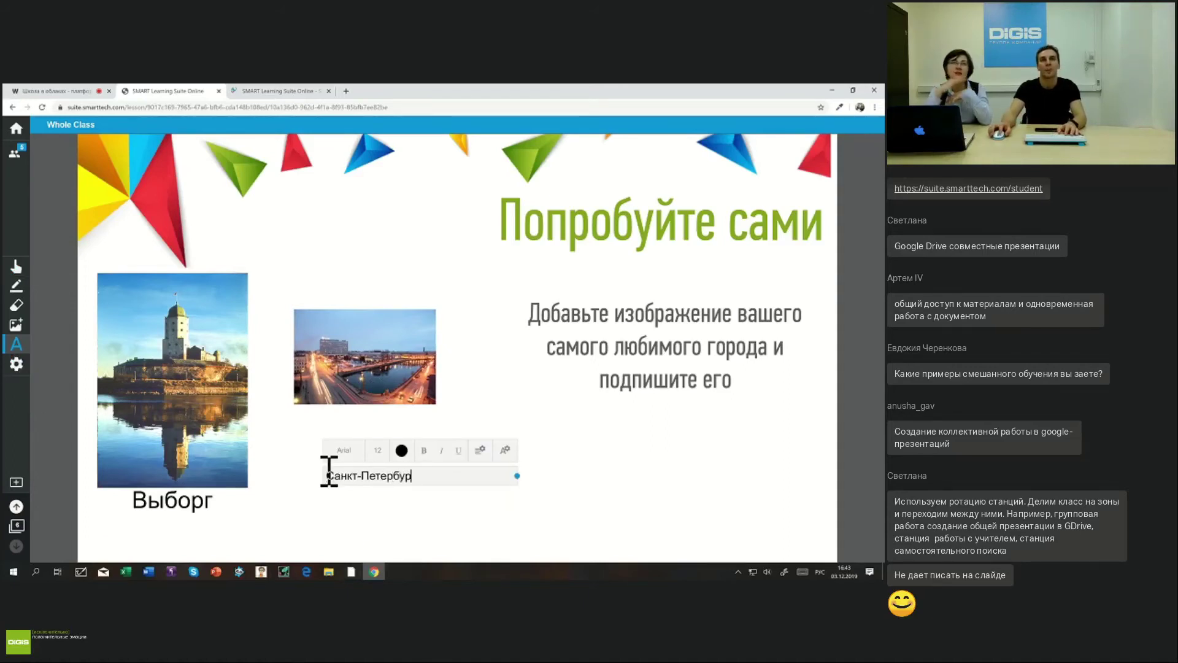
pyautogui.write('г')
pyautogui.click(380, 542)
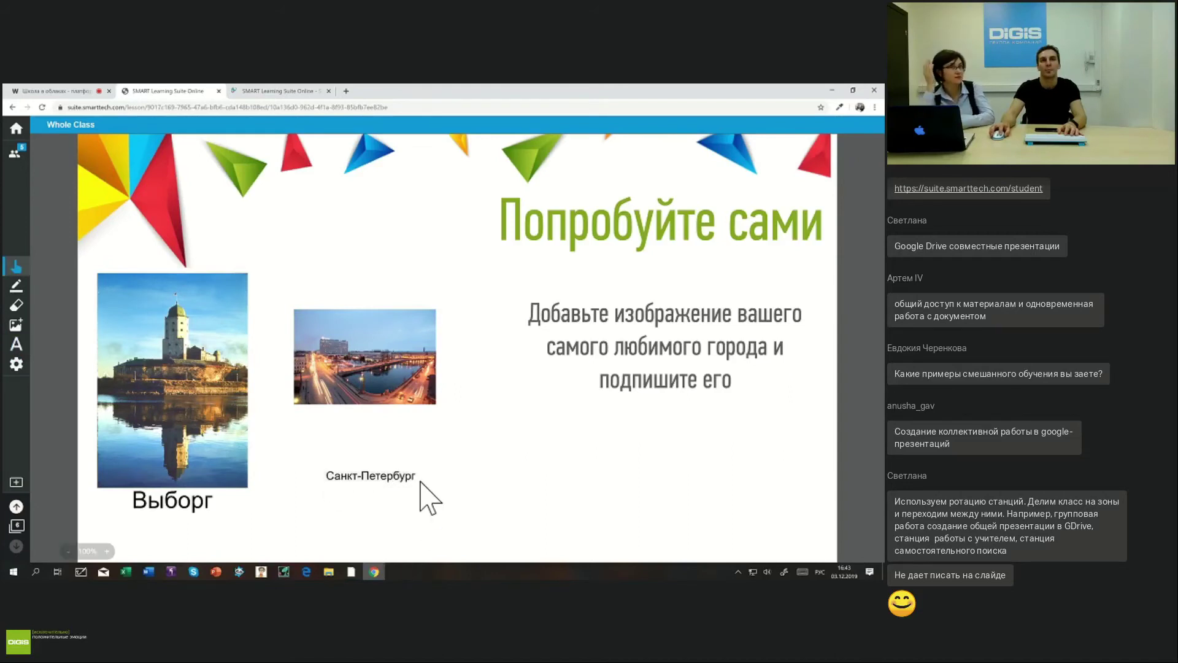
pyautogui.click(402, 475)
pyautogui.moveTo(418, 485); pyautogui.dragTo(376, 503)
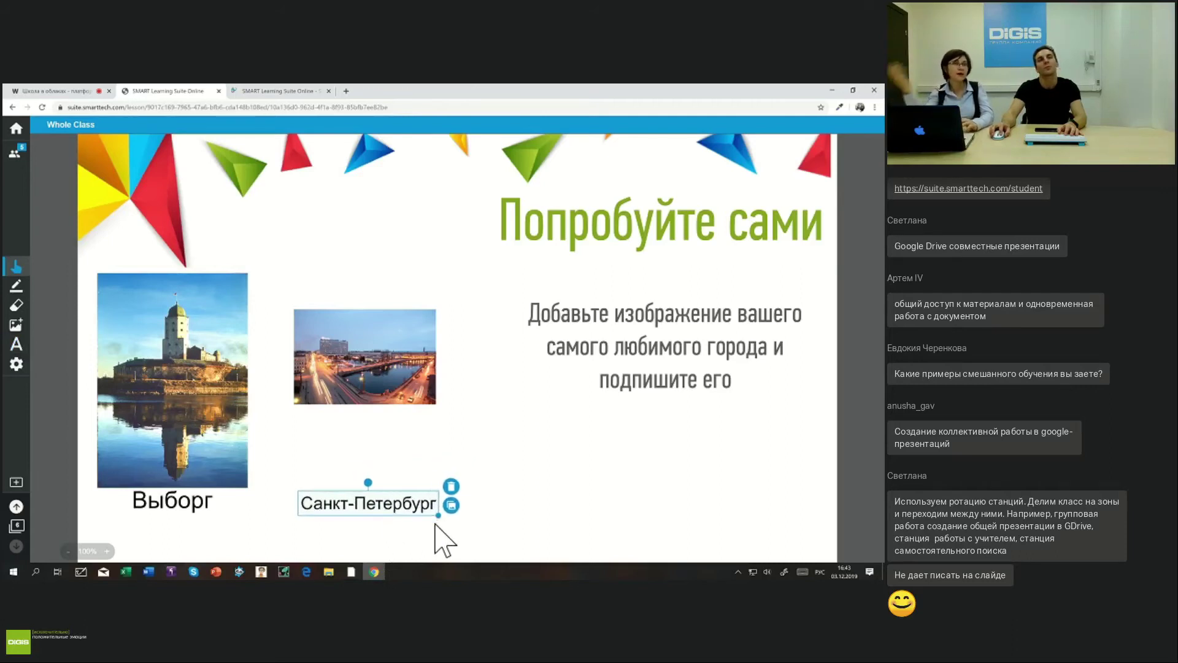
pyautogui.click(478, 527)
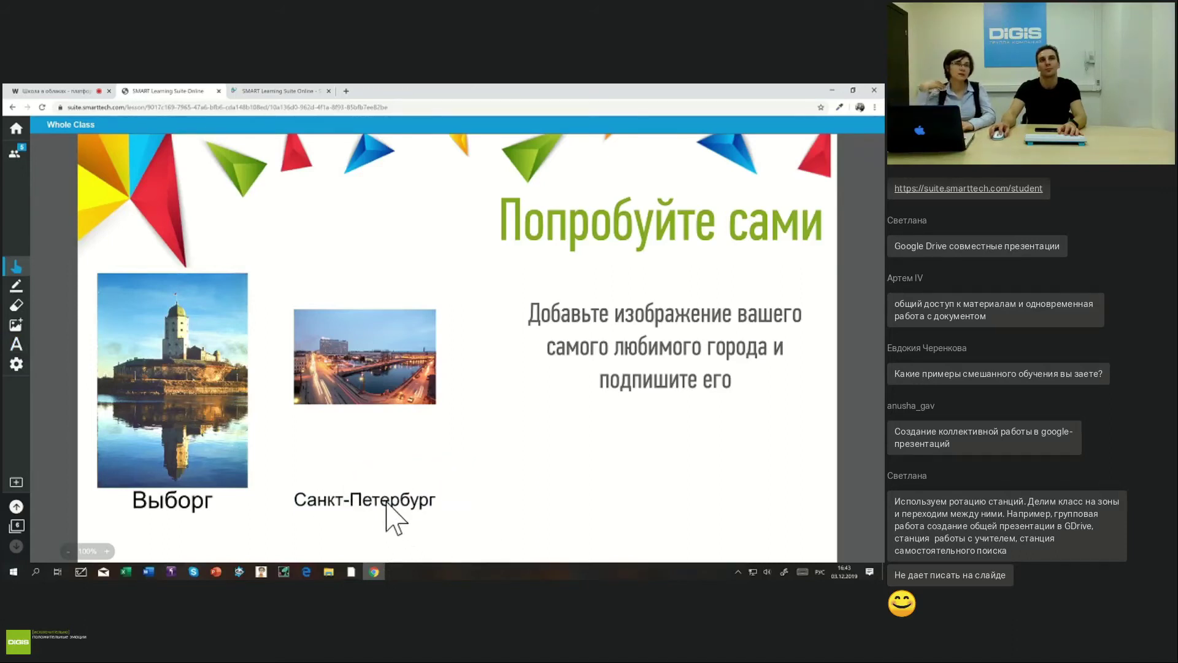
# Move the river picture down closer to its caption and enlarge it slightly
pyautogui.click(362, 406)
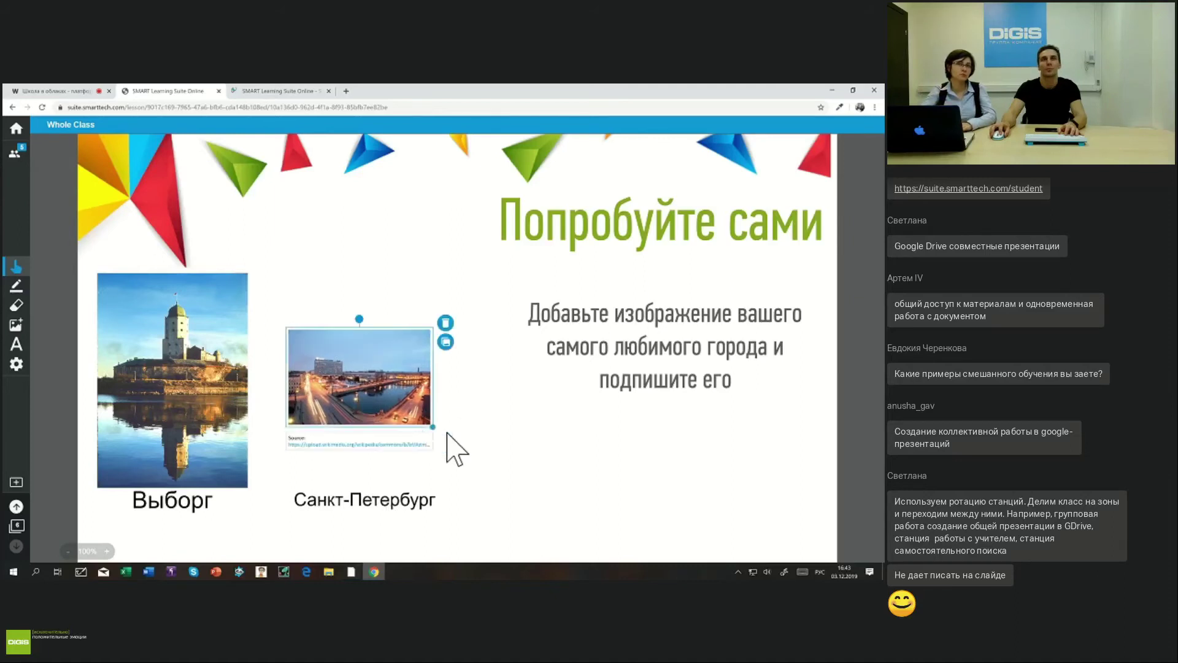
pyautogui.moveTo(433, 425); pyautogui.dragTo(457, 445)
pyautogui.click(487, 466)
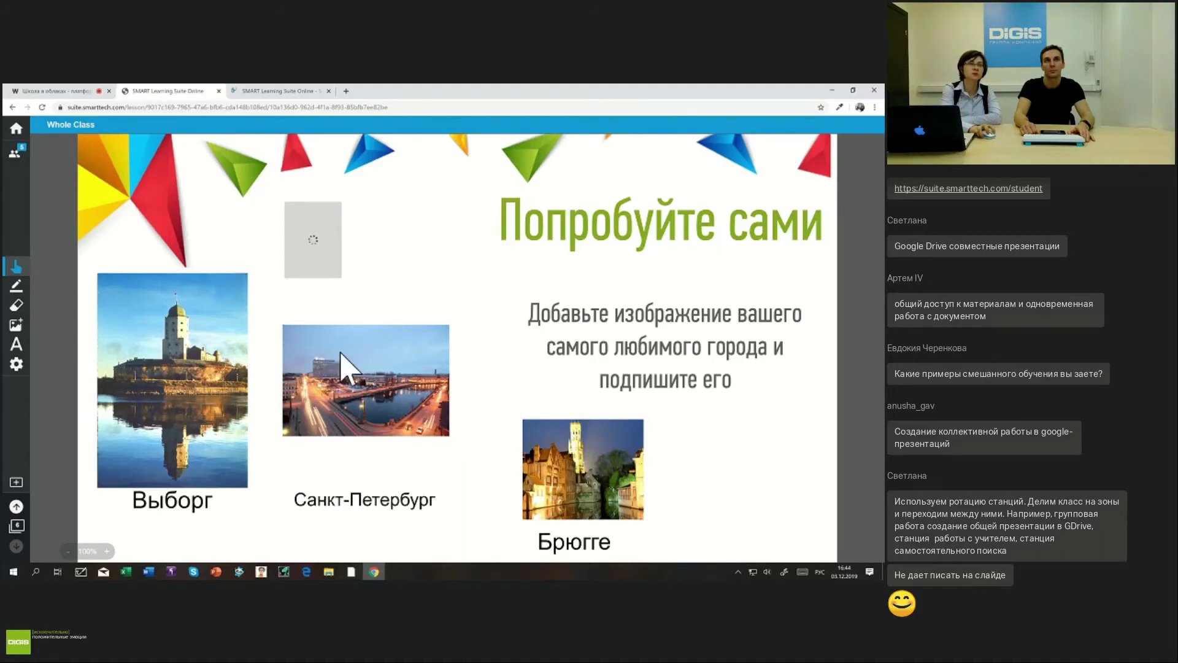
# Move the Saint Petersburg picture and caption up, and place the Bruges picture and its "Брюгге" caption directly beneath them
pyautogui.moveTo(341, 356); pyautogui.dragTo(334, 319)
pyautogui.moveTo(374, 516); pyautogui.dragTo(357, 408)
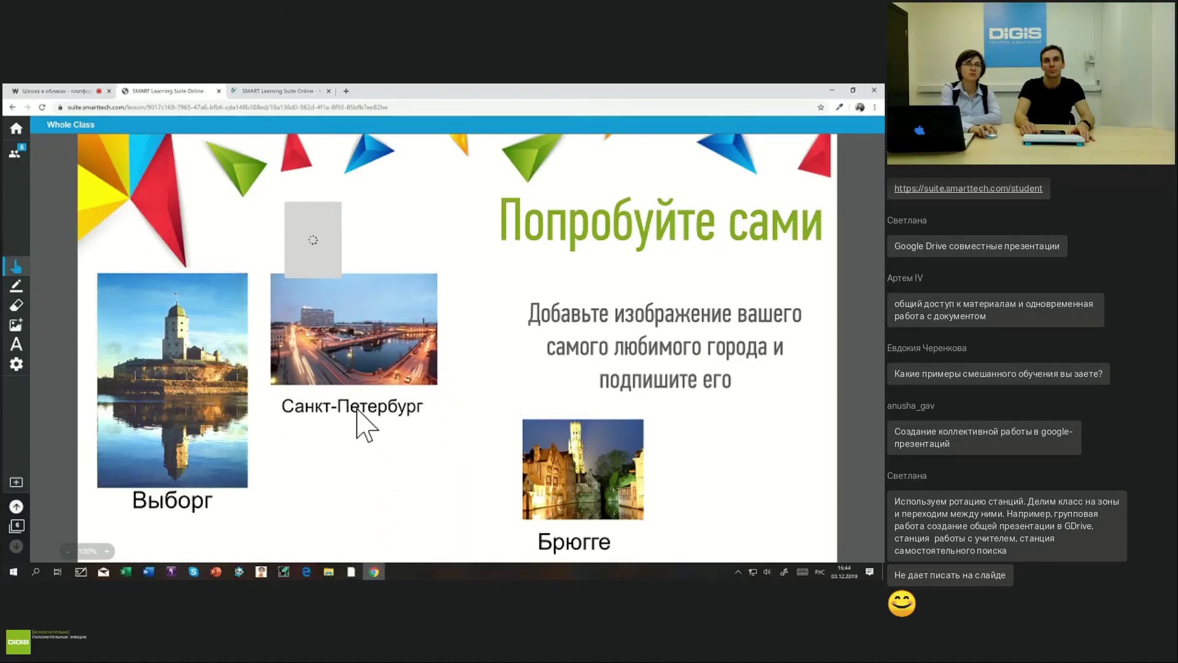
pyautogui.moveTo(586, 475); pyautogui.dragTo(334, 472)
pyautogui.moveTo(593, 551); pyautogui.dragTo(342, 538)
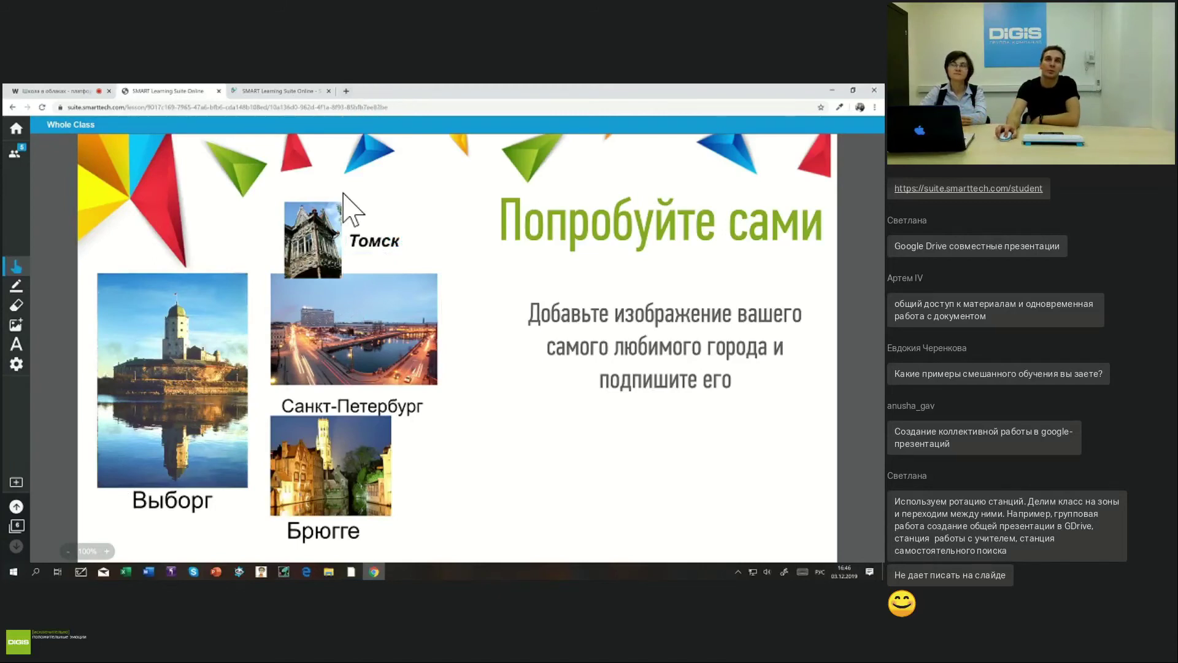
pyautogui.click(410, 424)
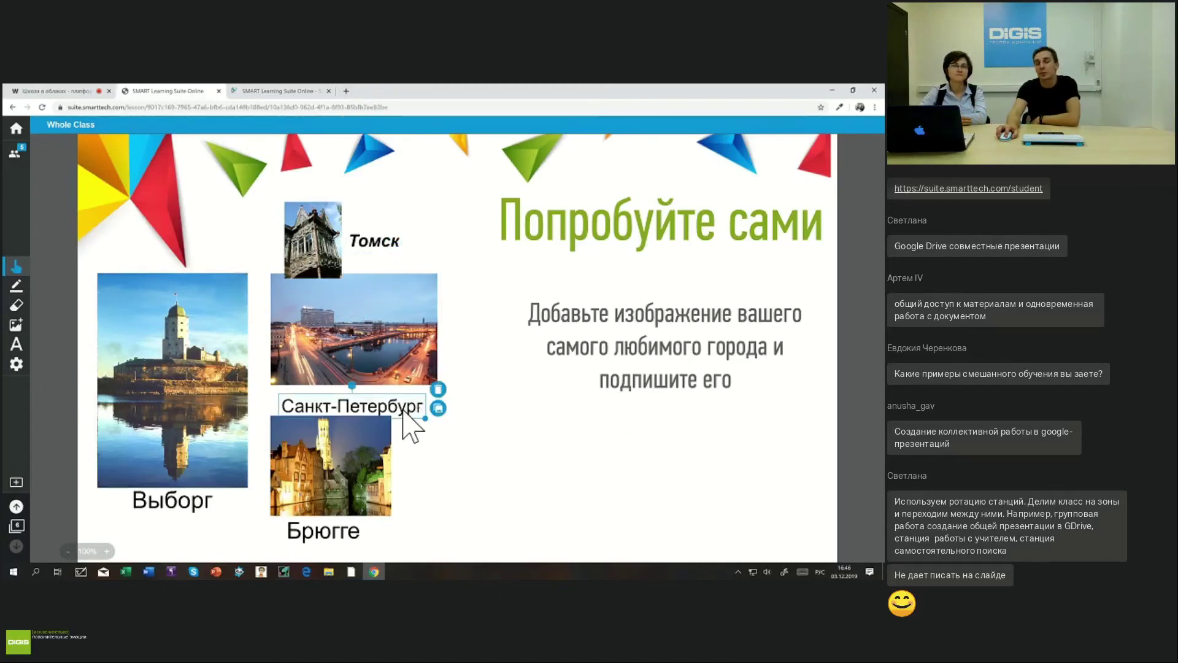
pyautogui.click(403, 411)
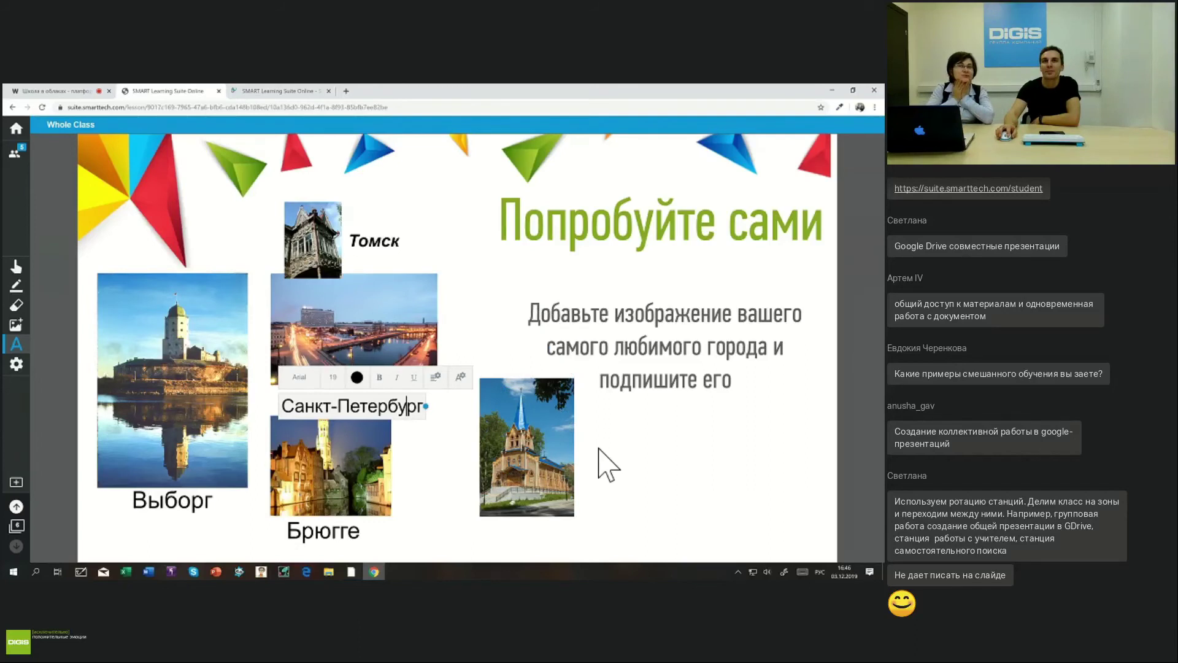
pyautogui.click(627, 457)
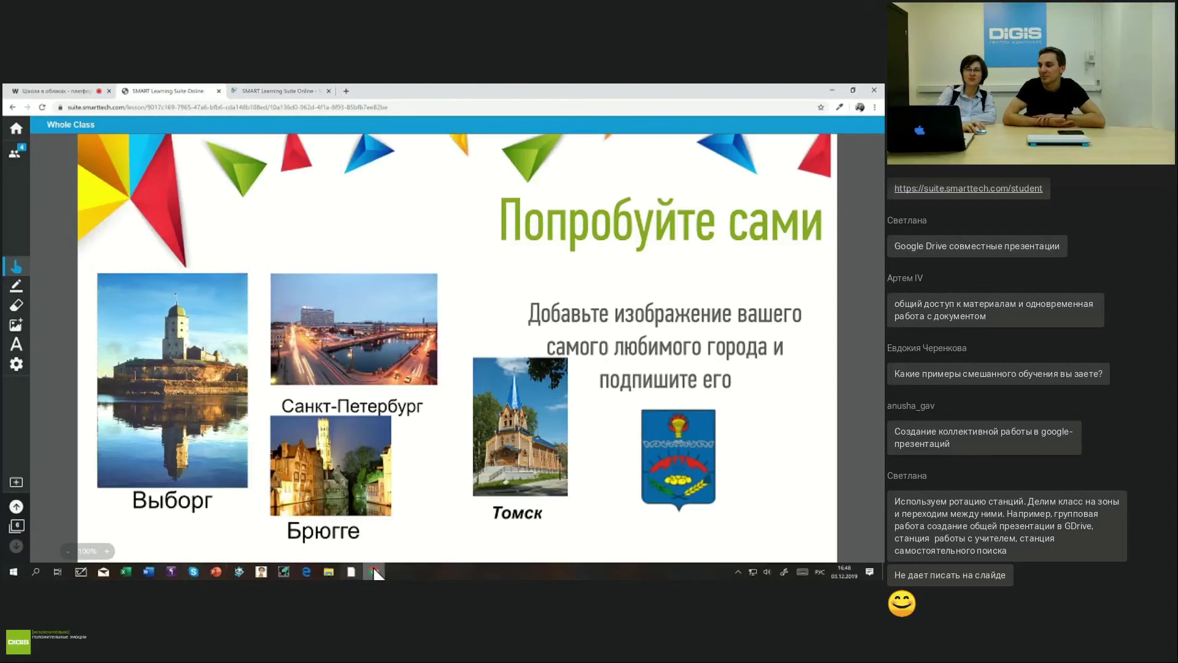
# Move the church picture and its "Томск" caption slightly down, and bring the coat of arms next to the church picture
pyautogui.moveTo(531, 522); pyautogui.dragTo(526, 540)
pyautogui.moveTo(542, 489); pyautogui.dragTo(540, 476)
pyautogui.moveTo(528, 542); pyautogui.dragTo(528, 538)
pyautogui.moveTo(692, 478); pyautogui.dragTo(634, 481)
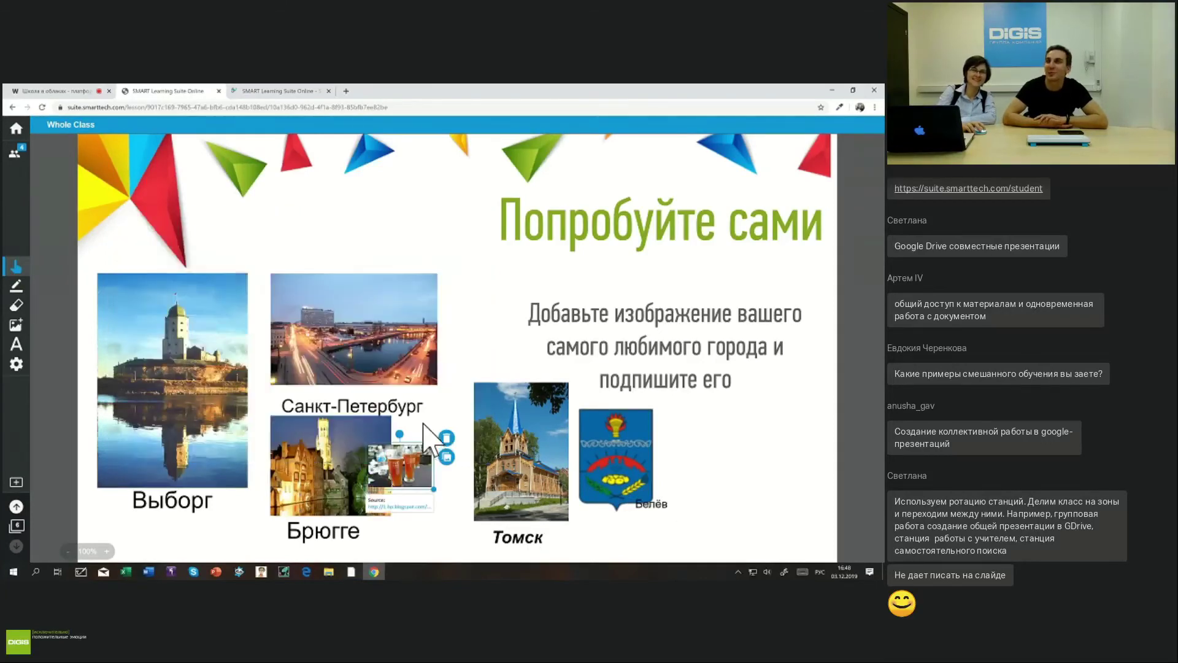
pyautogui.click(462, 377)
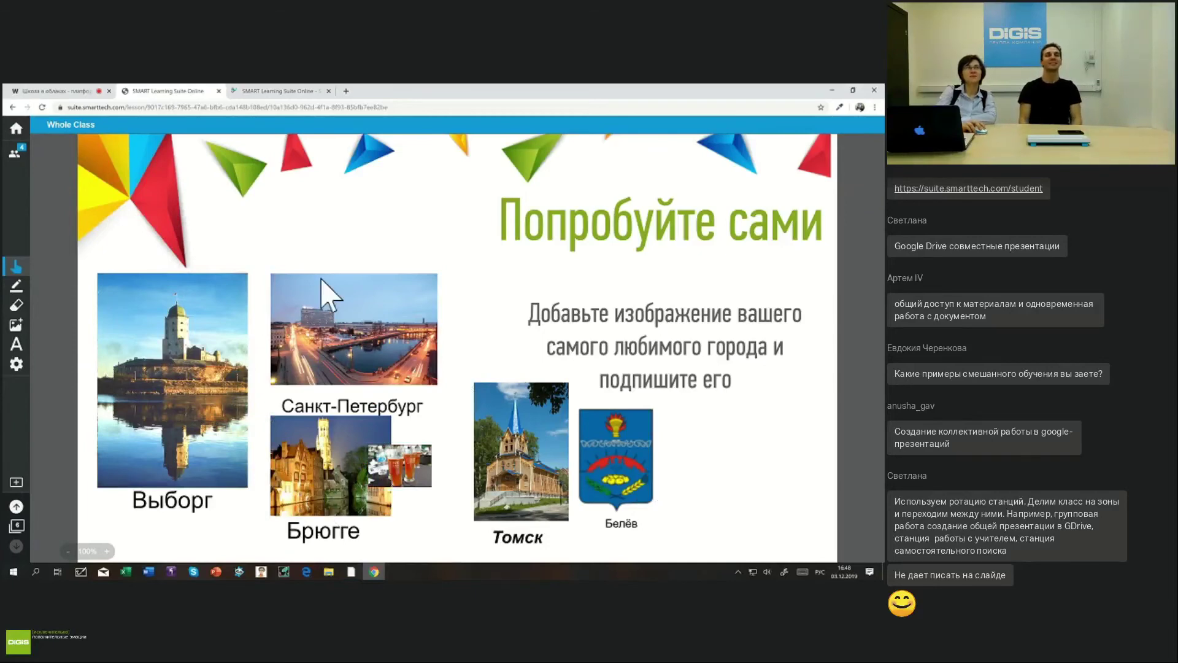
# Return to the lesson library and create a new lesson named "Вводное занятие" that starts with a new title page
pyautogui.click(16, 132)
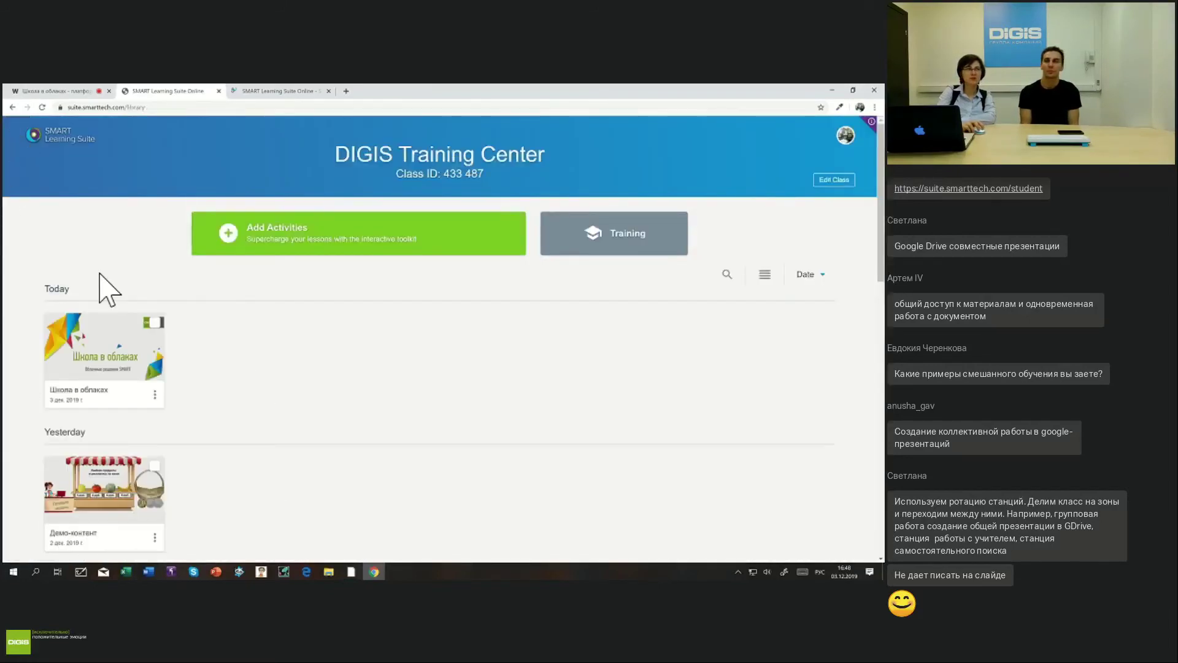
pyautogui.moveTo(73, 347)
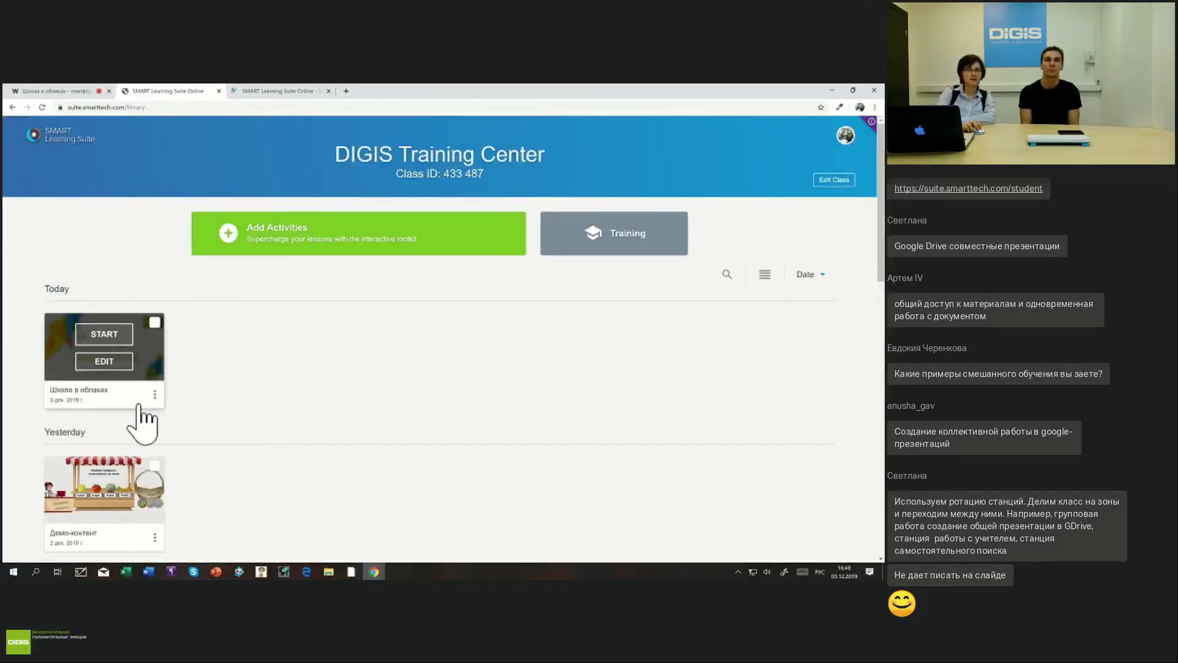
pyautogui.scroll(-5, 187, 417)
pyautogui.scroll(-2, 187, 418)
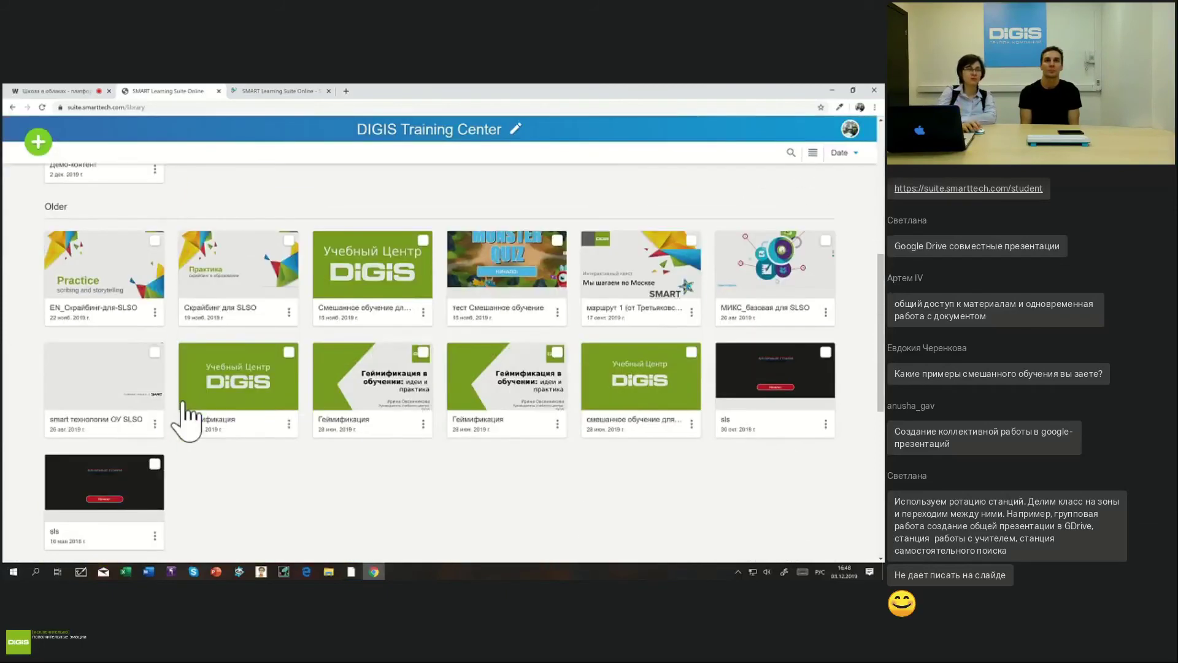
pyautogui.scroll(8, 183, 403)
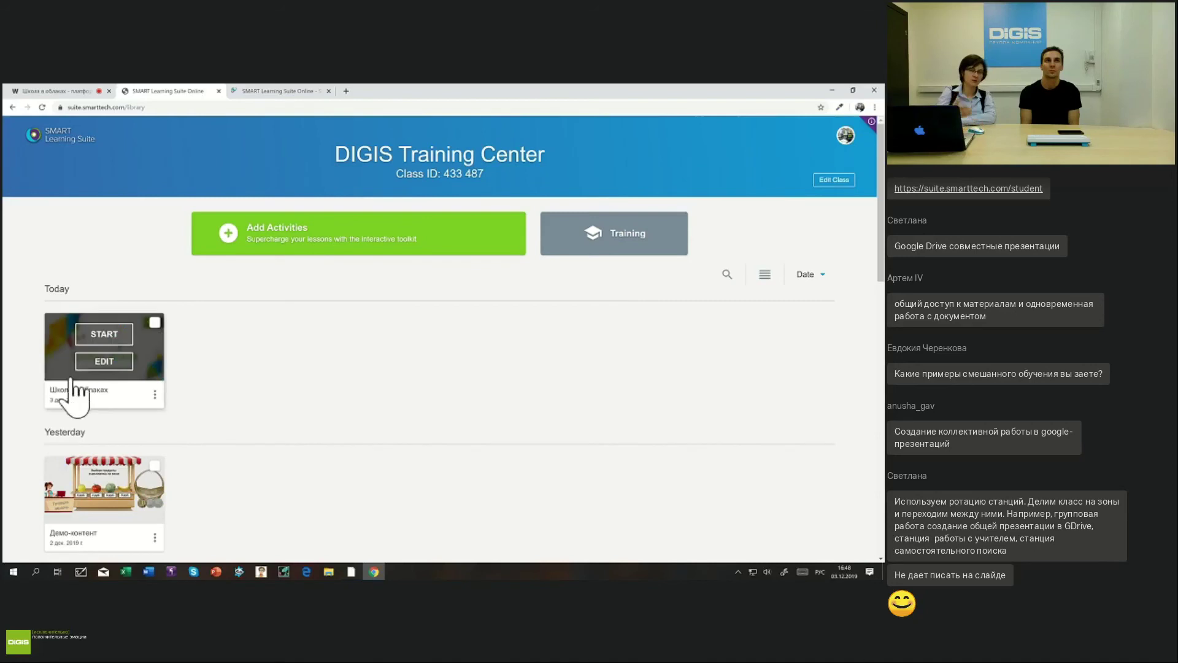
pyautogui.moveTo(132, 374)
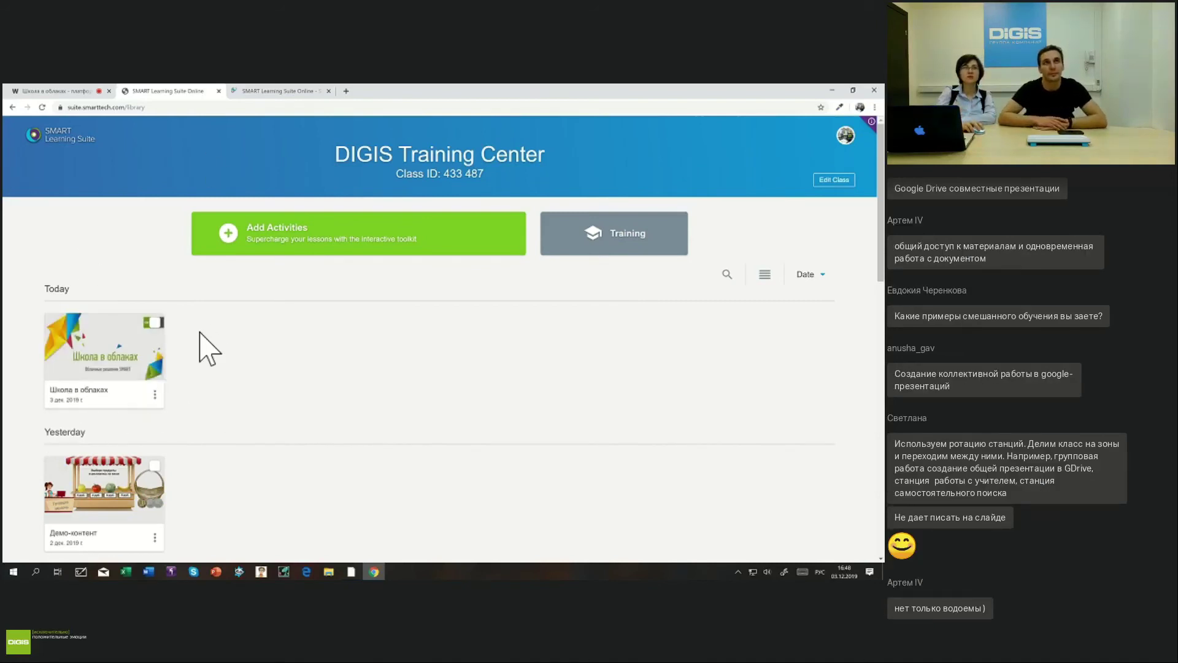
pyautogui.click(274, 237)
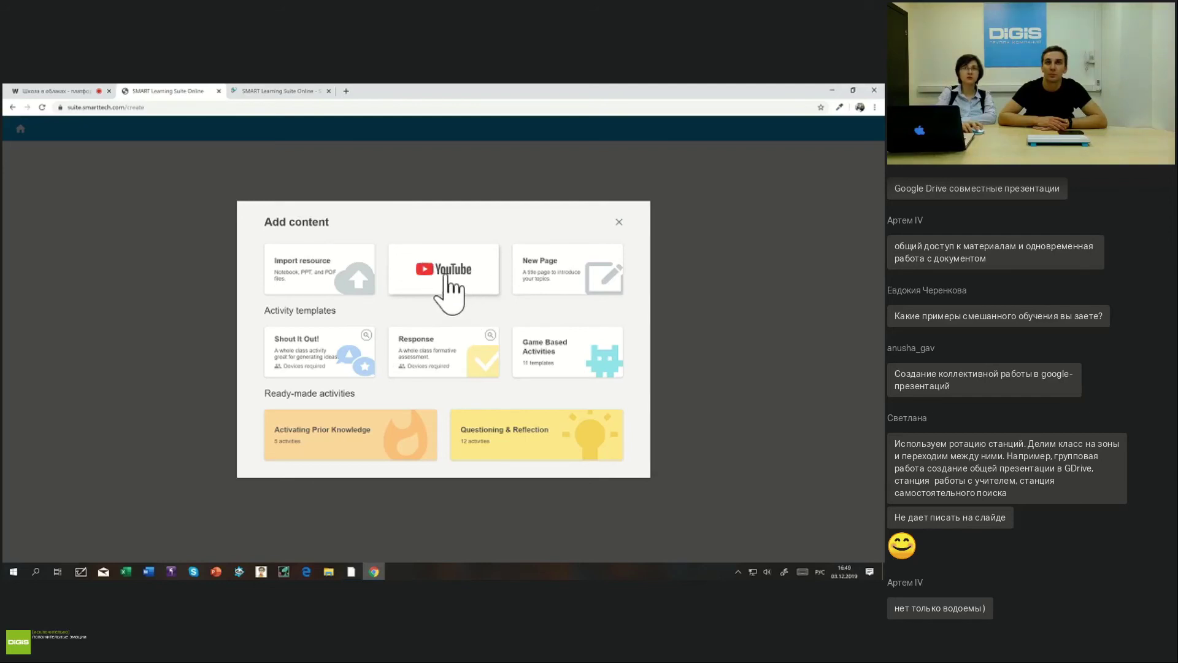
pyautogui.click(534, 281)
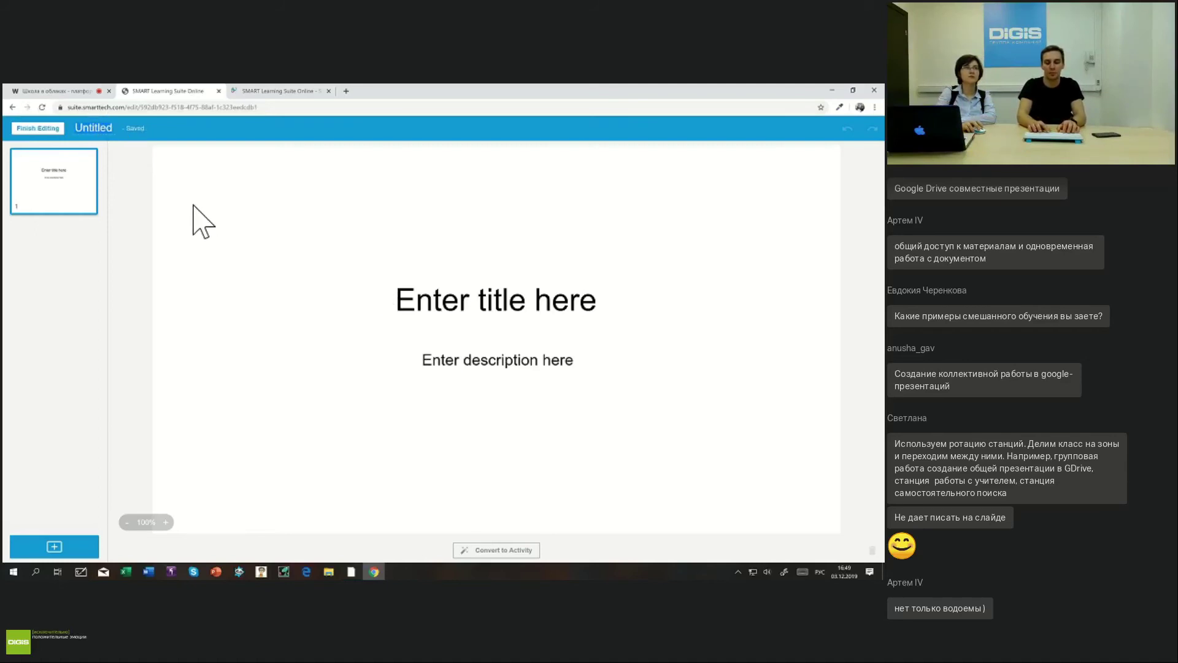
pyautogui.write('Вво')
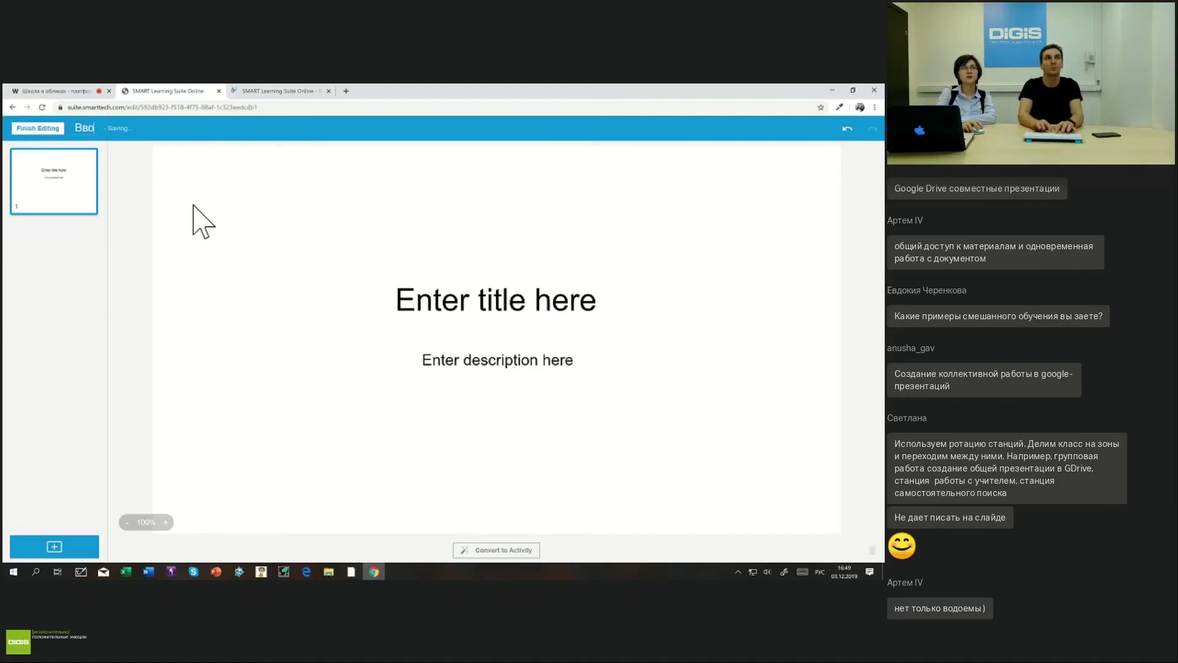
pyautogui.write('дное занятие')
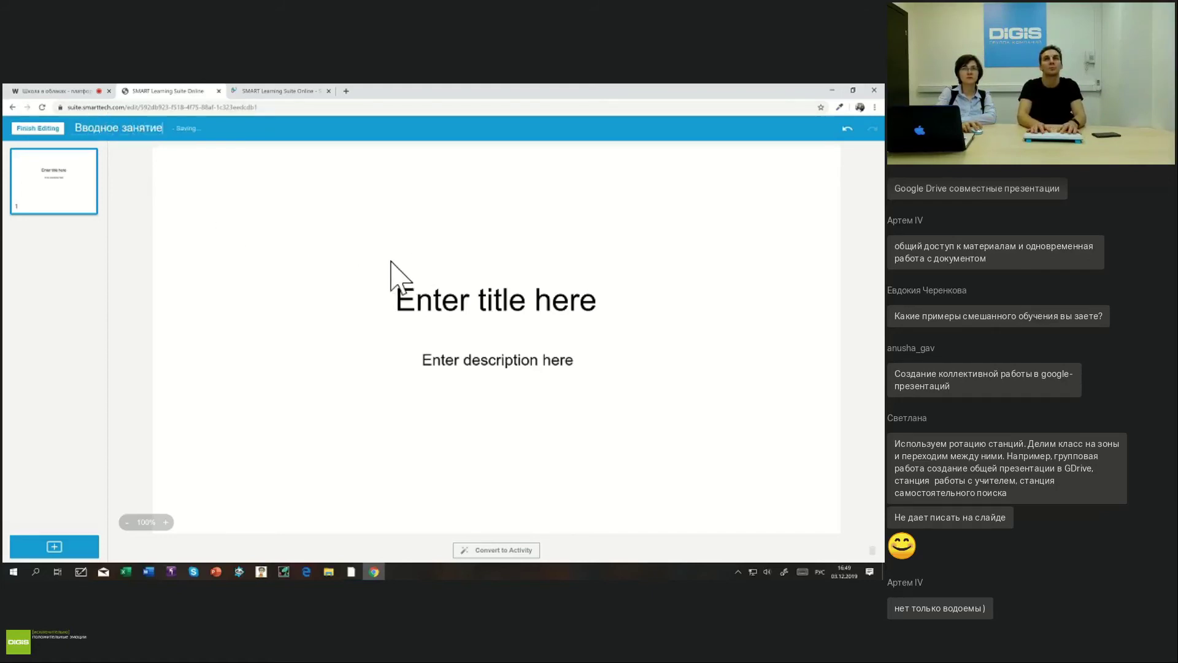
# Replace the first page's placeholder title with "Новые инструменты SMART"
pyautogui.click(485, 301)
pyautogui.click(486, 301)
pyautogui.moveTo(600, 310)
pyautogui.mouseDown()
pyautogui.moveTo(362, 310)
pyautogui.moveTo(613, 297)
pyautogui.mouseUp()
pyautogui.write('Новые ')
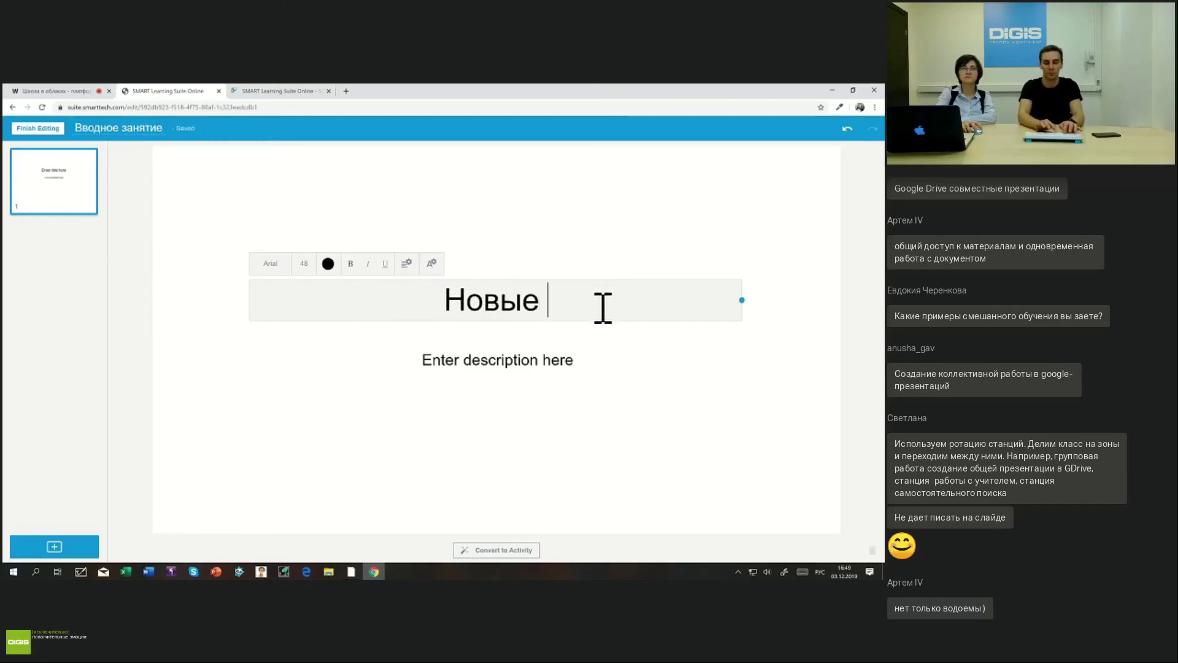
pyautogui.write('инструменты')
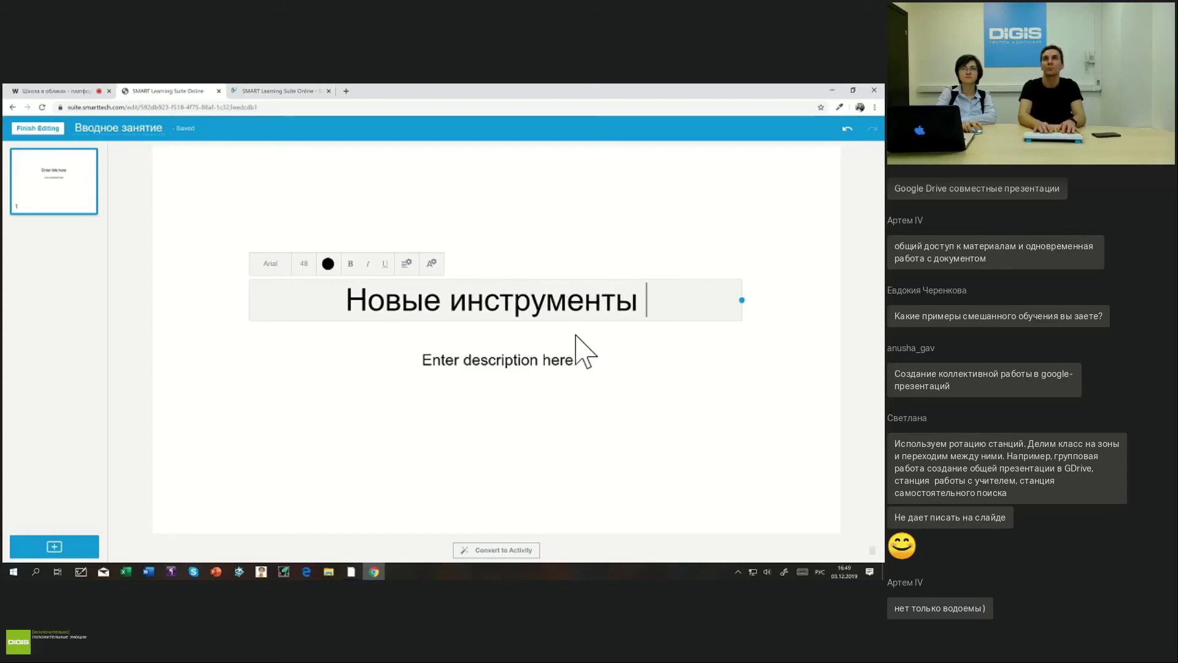
pyautogui.hotkey('alt', 'shift')
pyautogui.write('SMART')
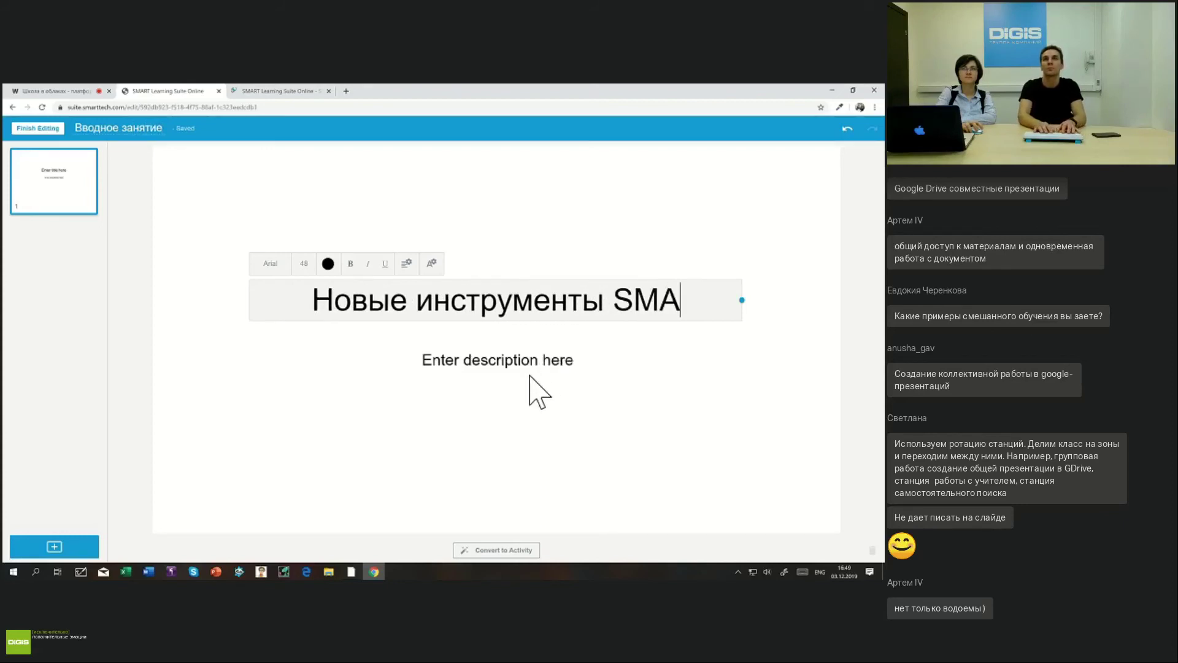
# Delete the placeholder description under the title and confirm the deletion
pyautogui.click(520, 362)
pyautogui.click(521, 362)
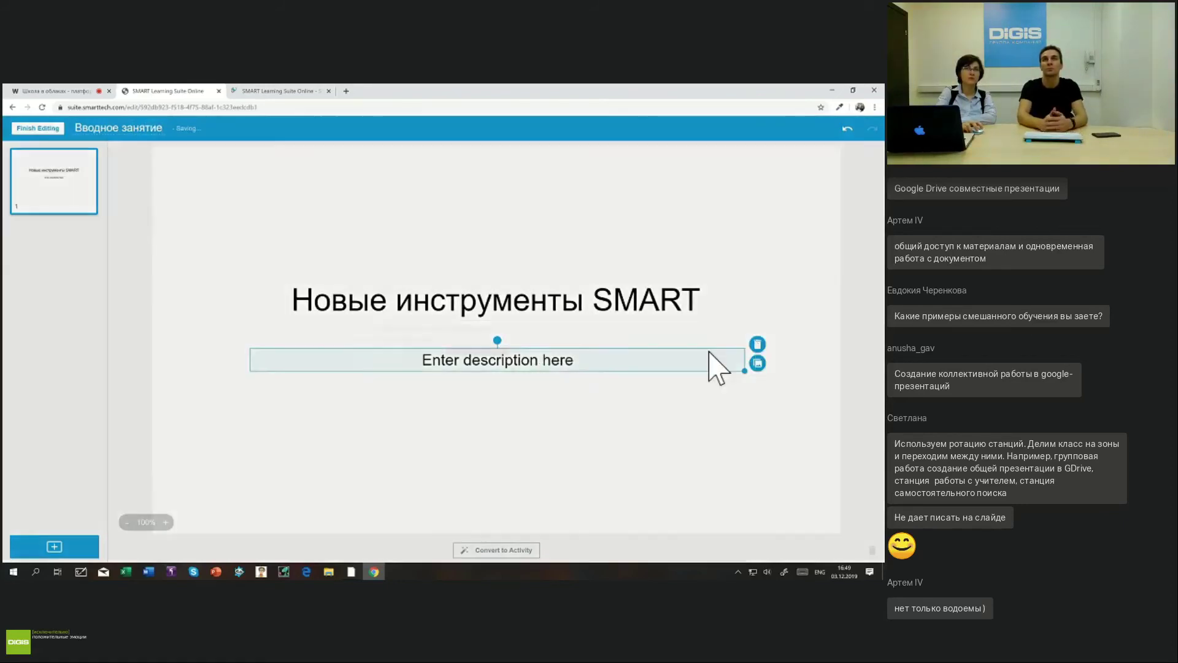
pyautogui.click(757, 343)
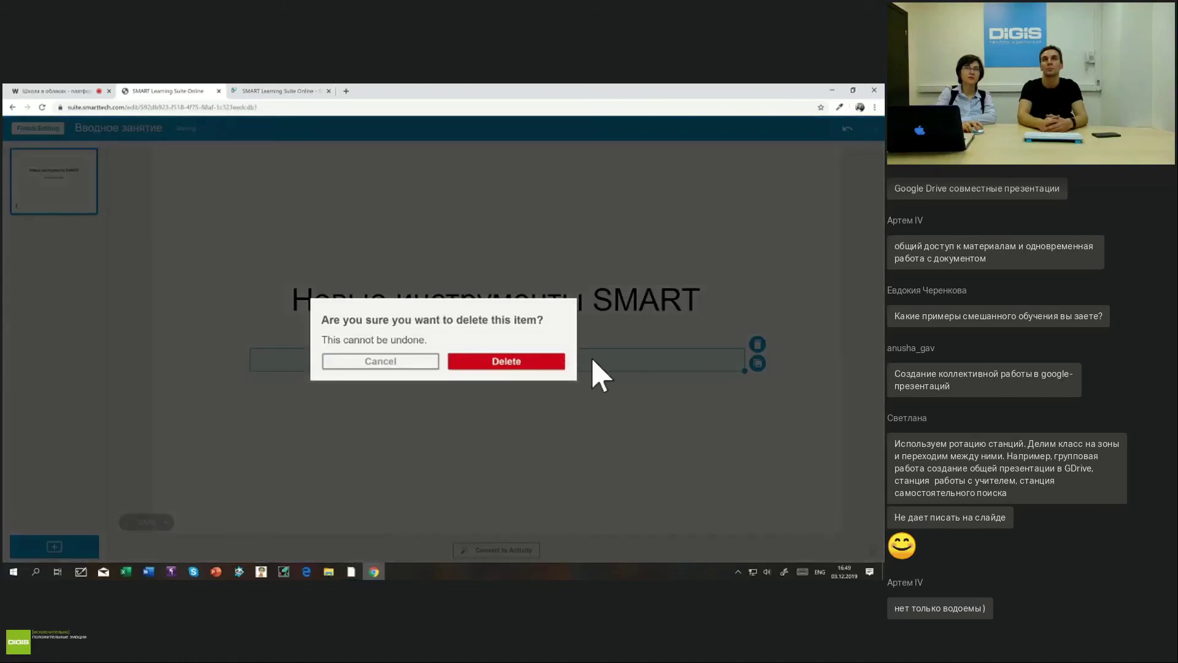
pyautogui.click(549, 364)
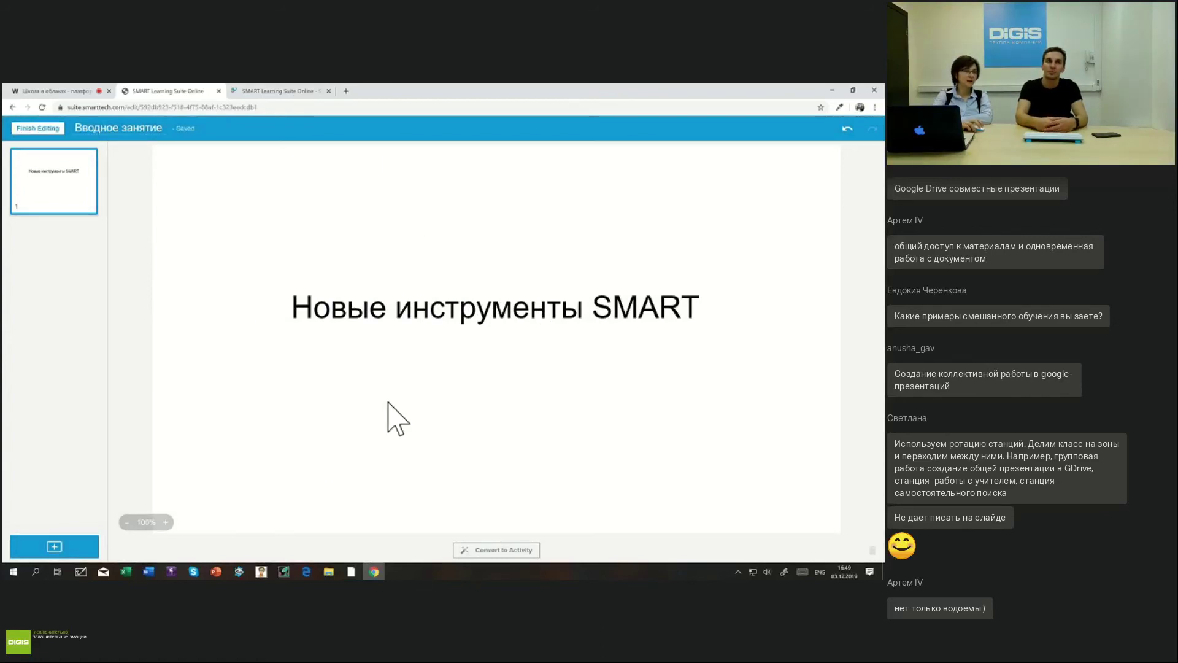
# Add a game-based activity to the lesson using the Memory Match template
pyautogui.click(61, 550)
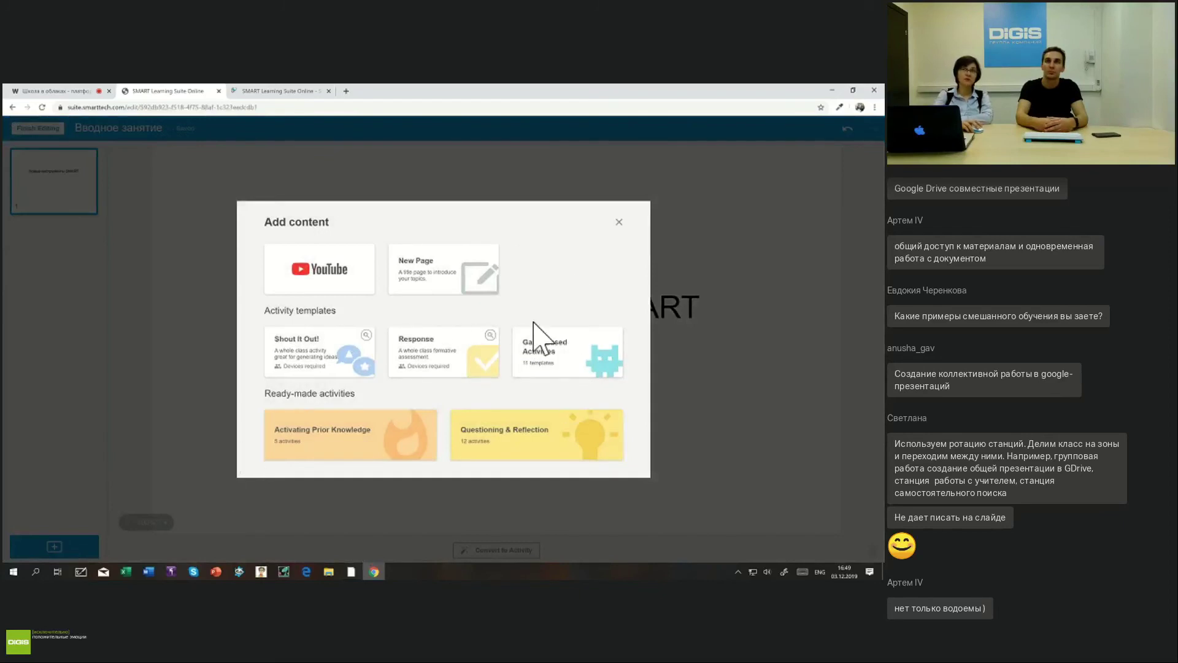
pyautogui.click(558, 365)
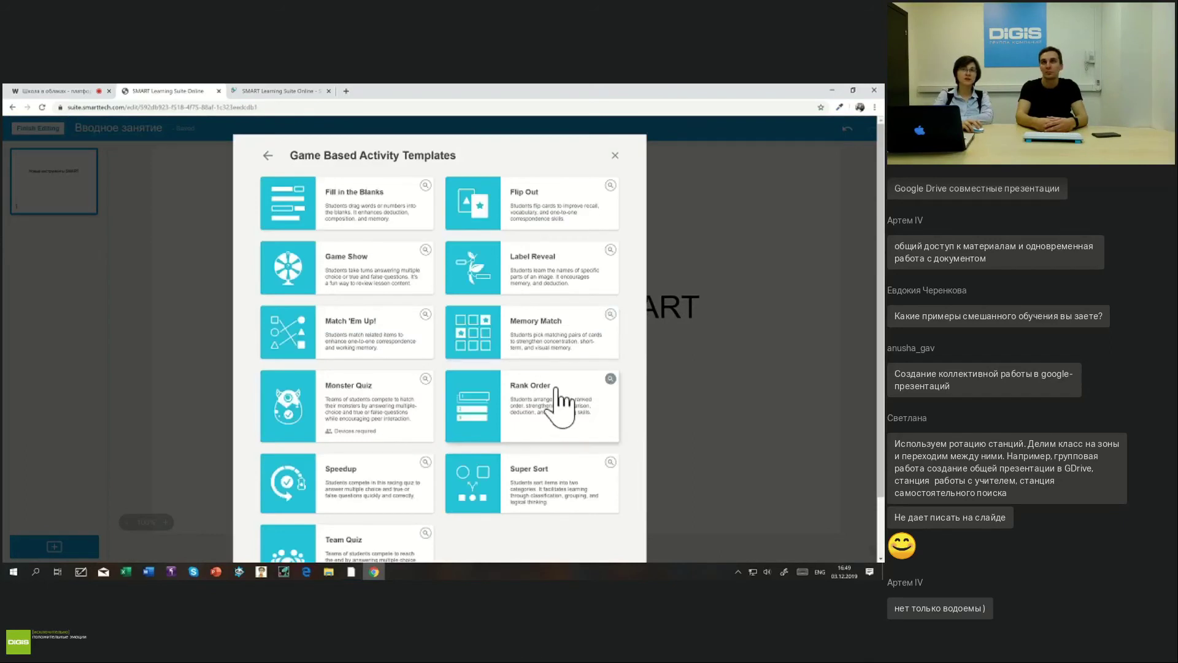
pyautogui.click(538, 351)
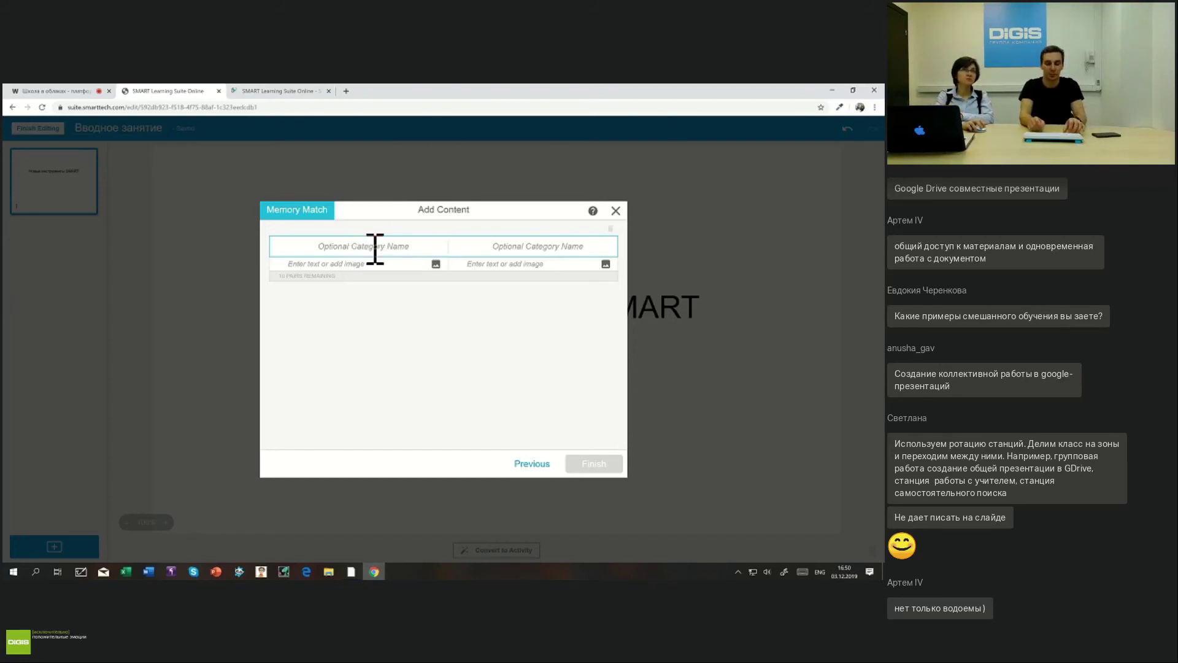
# Name the two Memory Match categories "English" and "Русский"
pyautogui.hotkey('alt', 'shift')
pyautogui.write('утпдшыр')
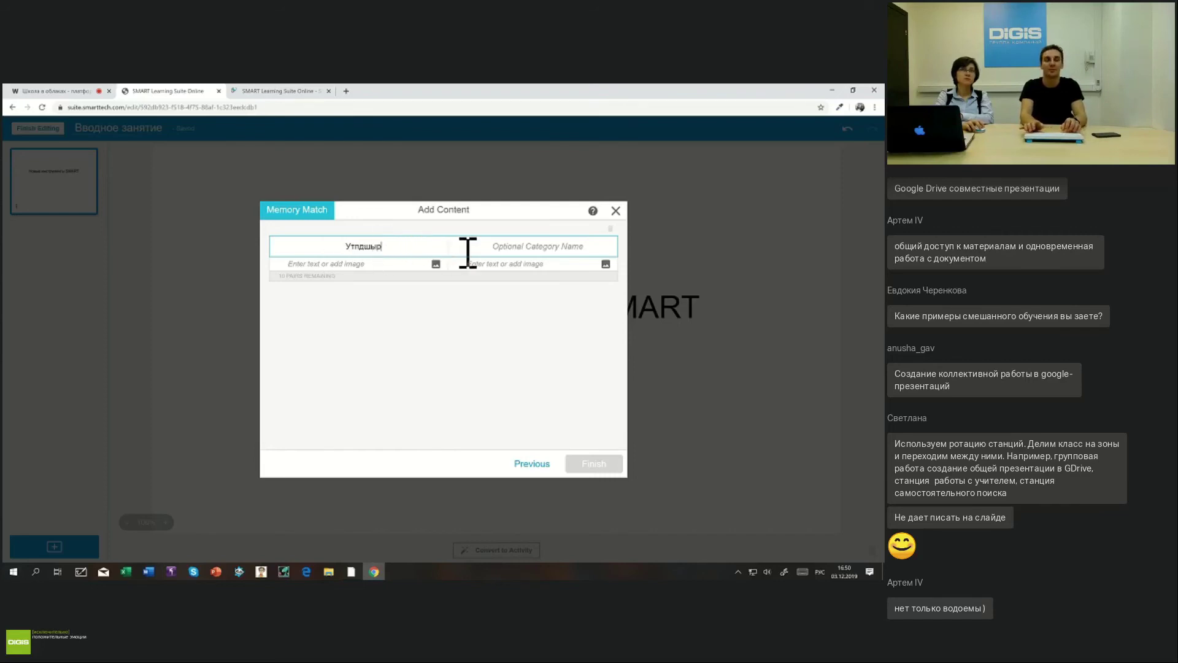
pyautogui.moveTo(418, 253); pyautogui.dragTo(284, 250)
pyautogui.press('BackSpace')
pyautogui.write('E')
pyautogui.write('ngl')
pyautogui.write('ish')
pyautogui.write('Pусский')
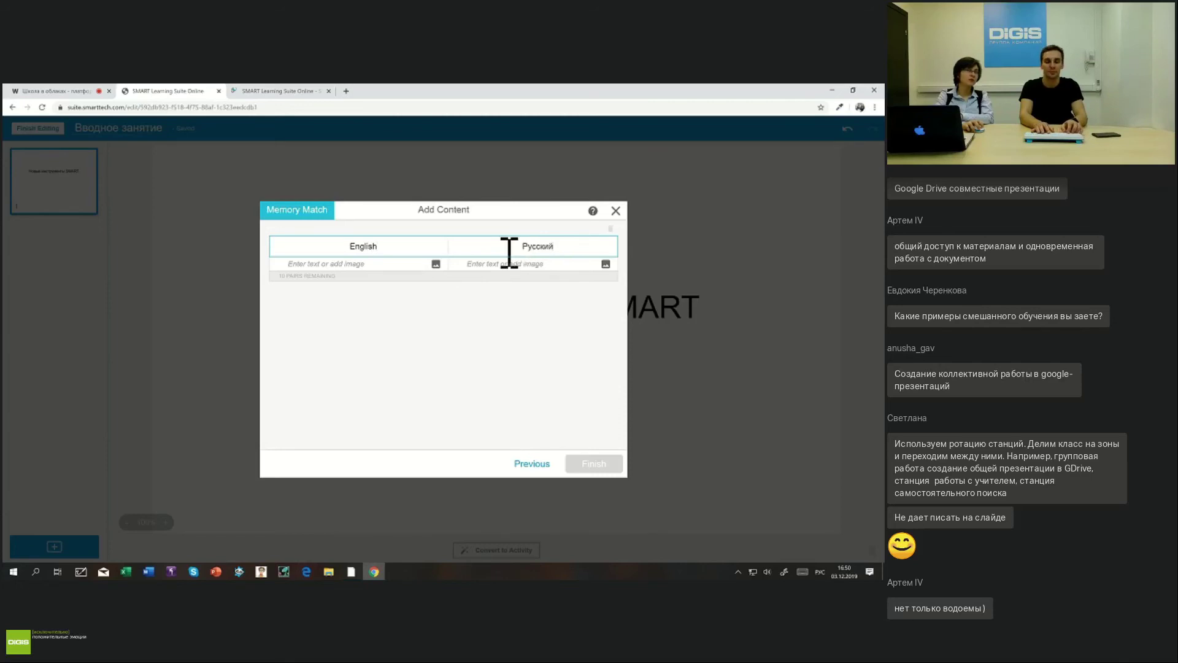
# Enter the first word pair, "Car" and "Машина", under the English and Russian categories
pyautogui.click(361, 264)
pyautogui.hotkey('alt', 'shift')
pyautogui.write('Car')
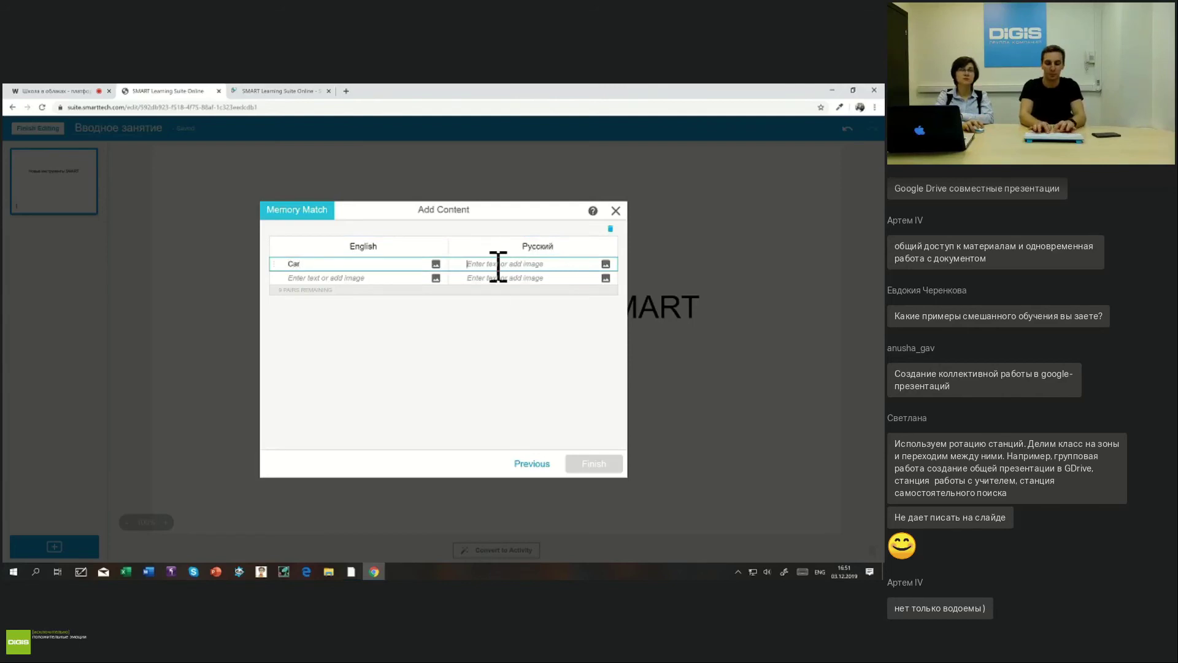
pyautogui.hotkey('alt', 'shift')
pyautogui.write('Машина')
# Enter the second word pair, "Cloud" and "Облако"
pyautogui.click(367, 275)
pyautogui.hotkey('alt', 'shift')
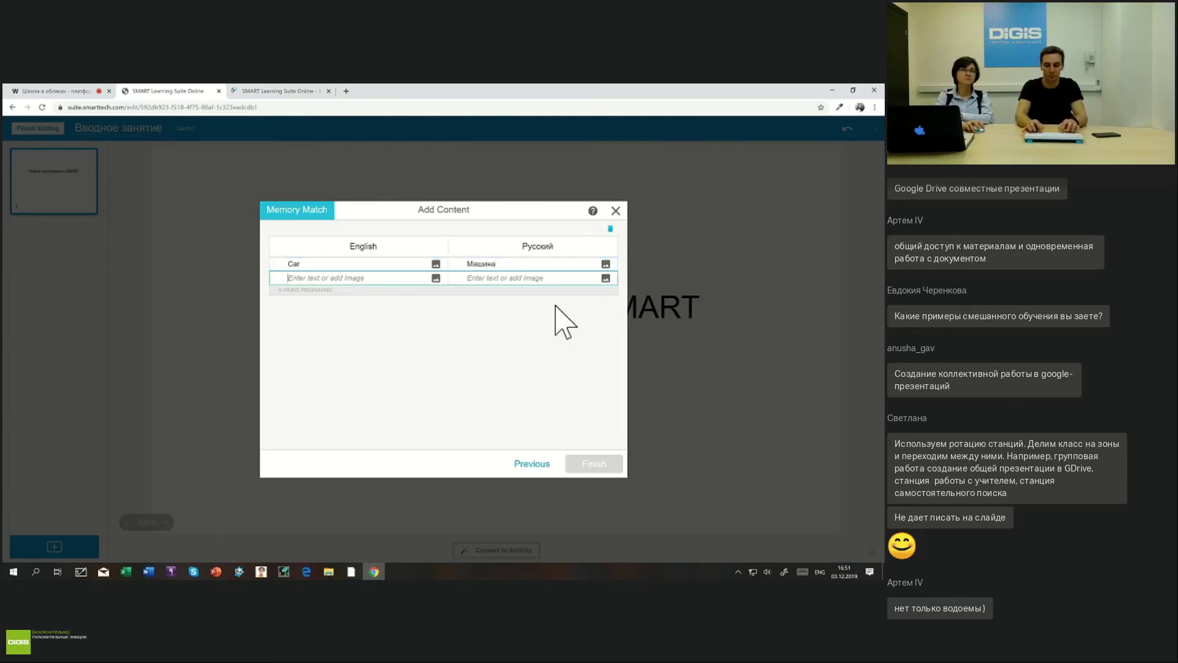
pyautogui.write('Cloud')
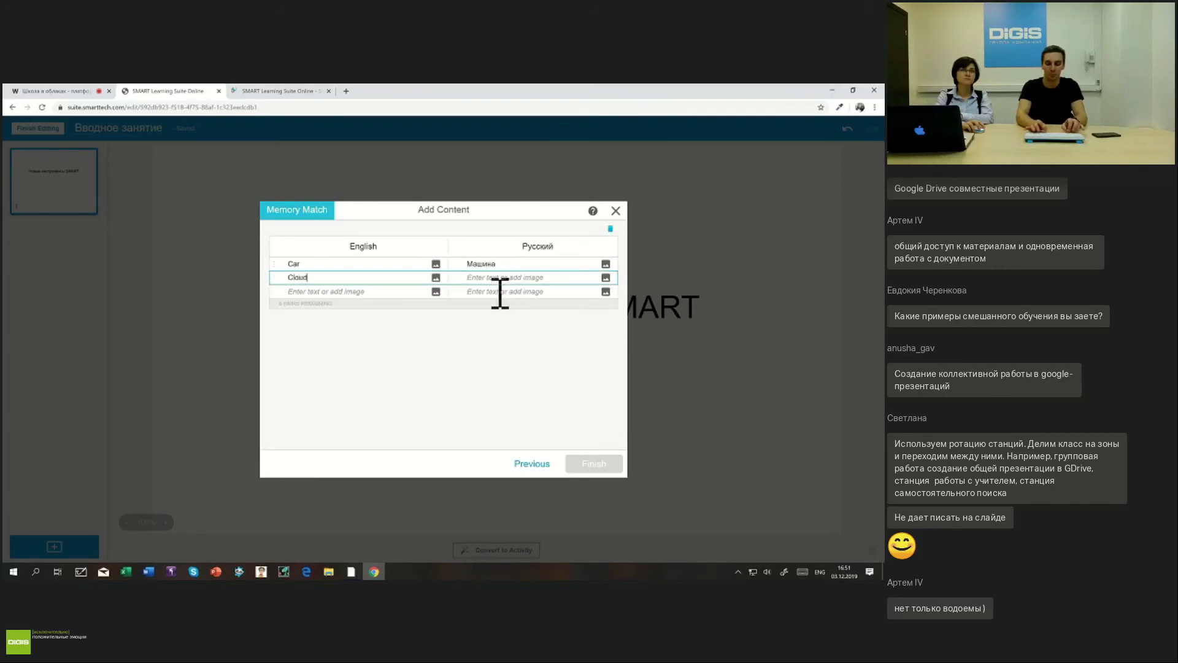
pyautogui.press('Tab')
pyautogui.hotkey('alt', 'shift')
pyautogui.write('Облако')
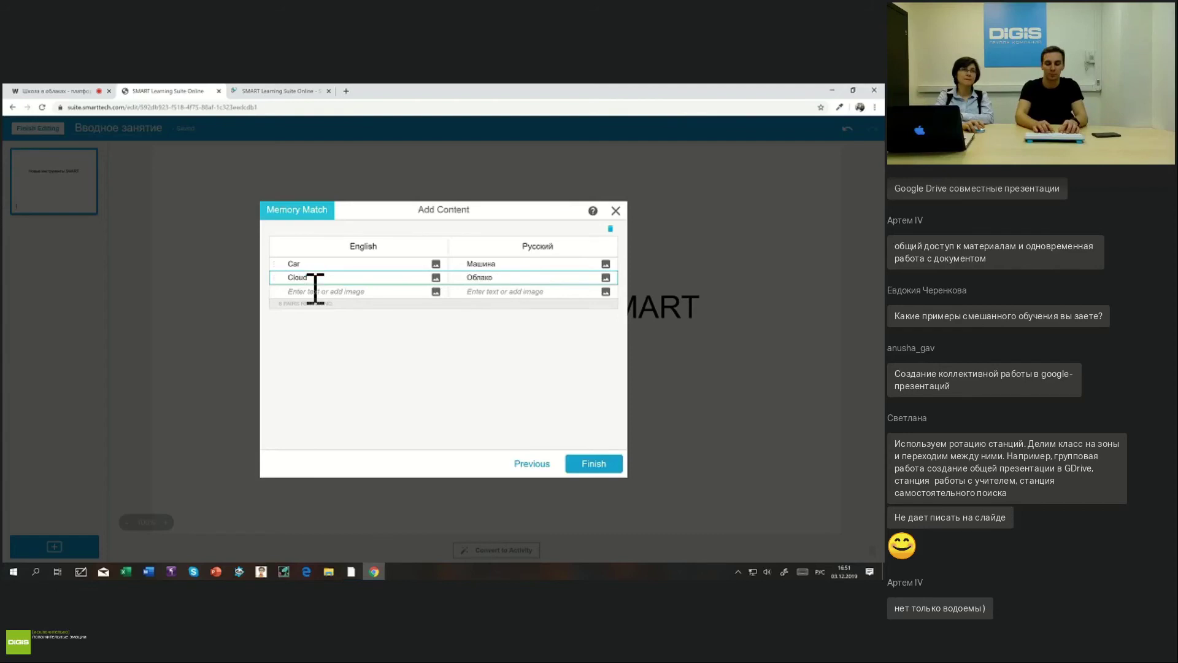
# Enter the third word pair, "Window" and "Окно", and finish creating the Memory Match activity
pyautogui.press('Tab')
pyautogui.hotkey('alt', 'shift')
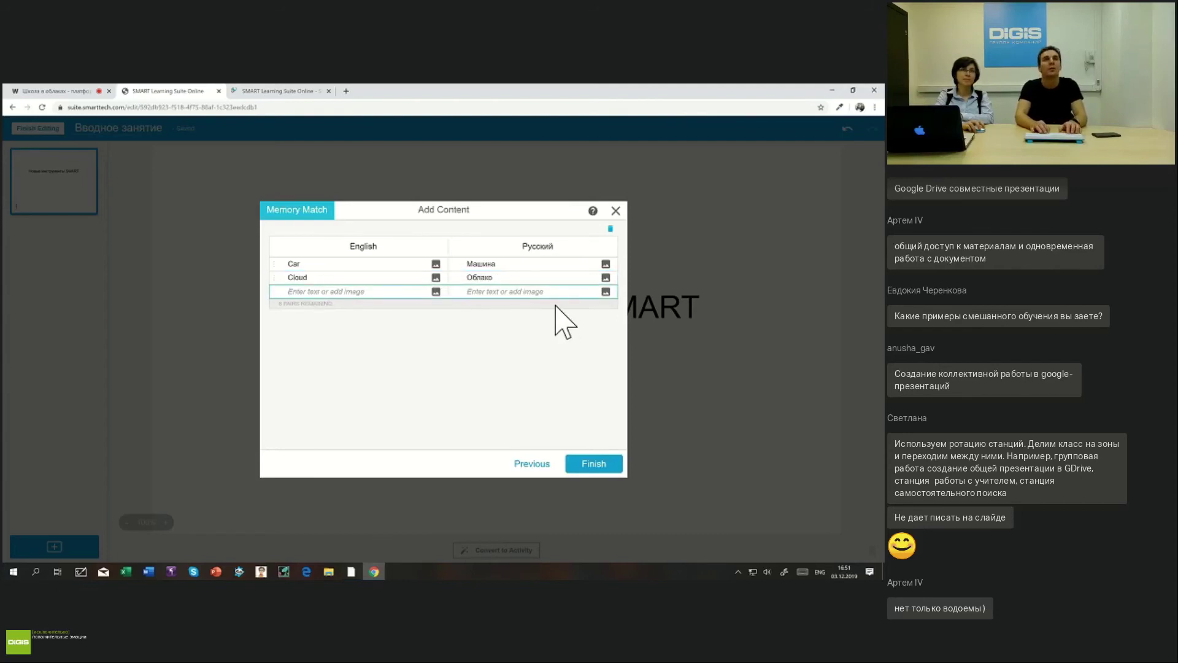
pyautogui.write('Window')
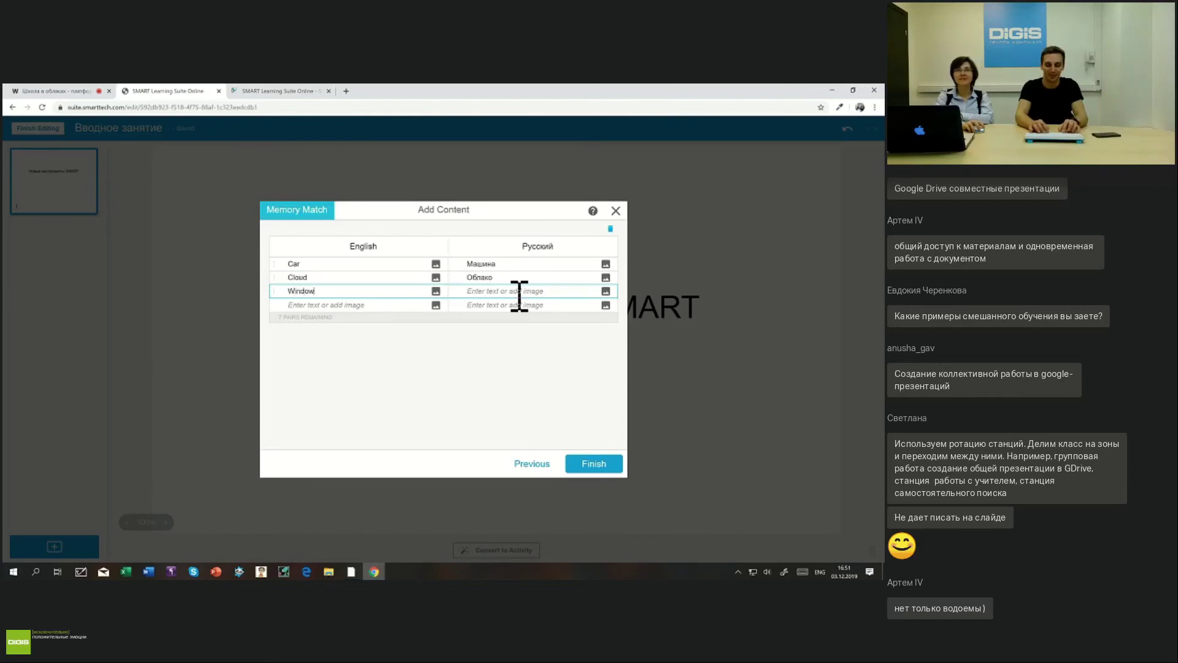
pyautogui.press('Tab')
pyautogui.hotkey('alt', 'shift')
pyautogui.write('Окно')
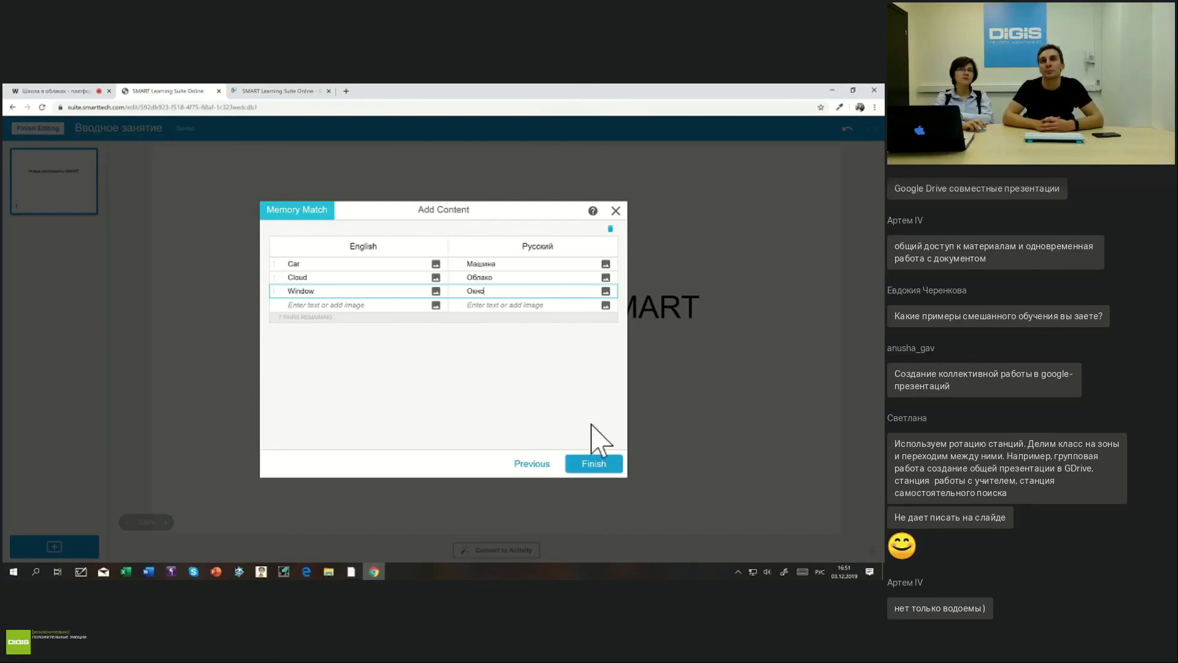
pyautogui.click(590, 464)
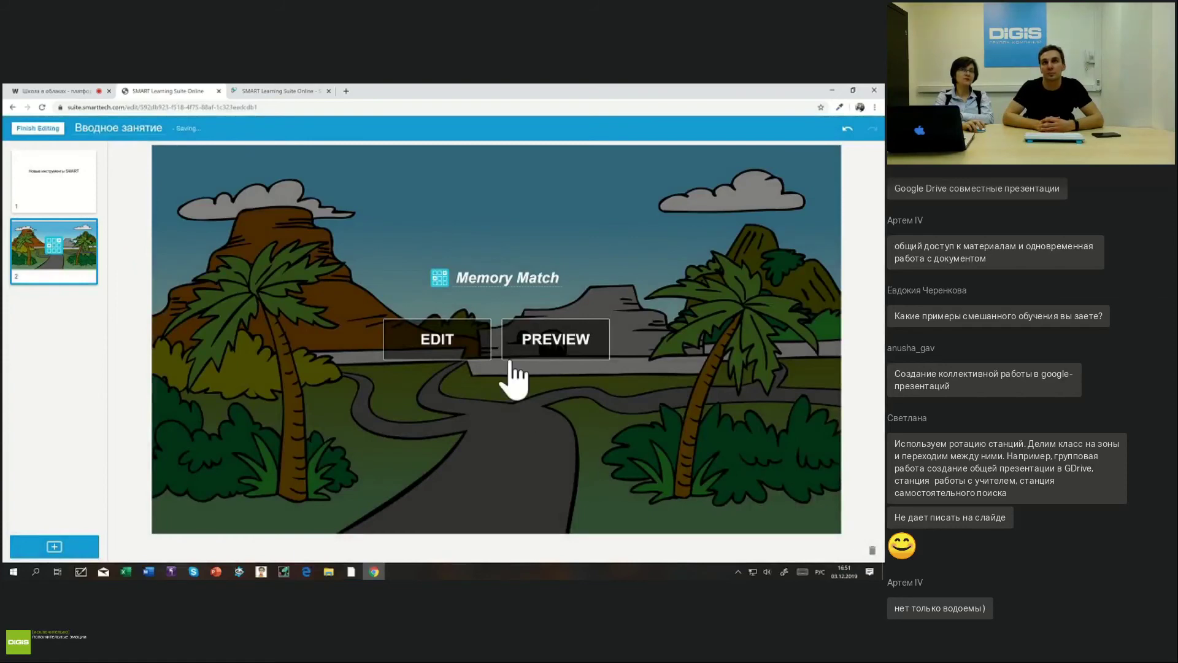
# Preview the Memory Match activity in one-player mode and adjust the computer's sound volume
pyautogui.click(573, 359)
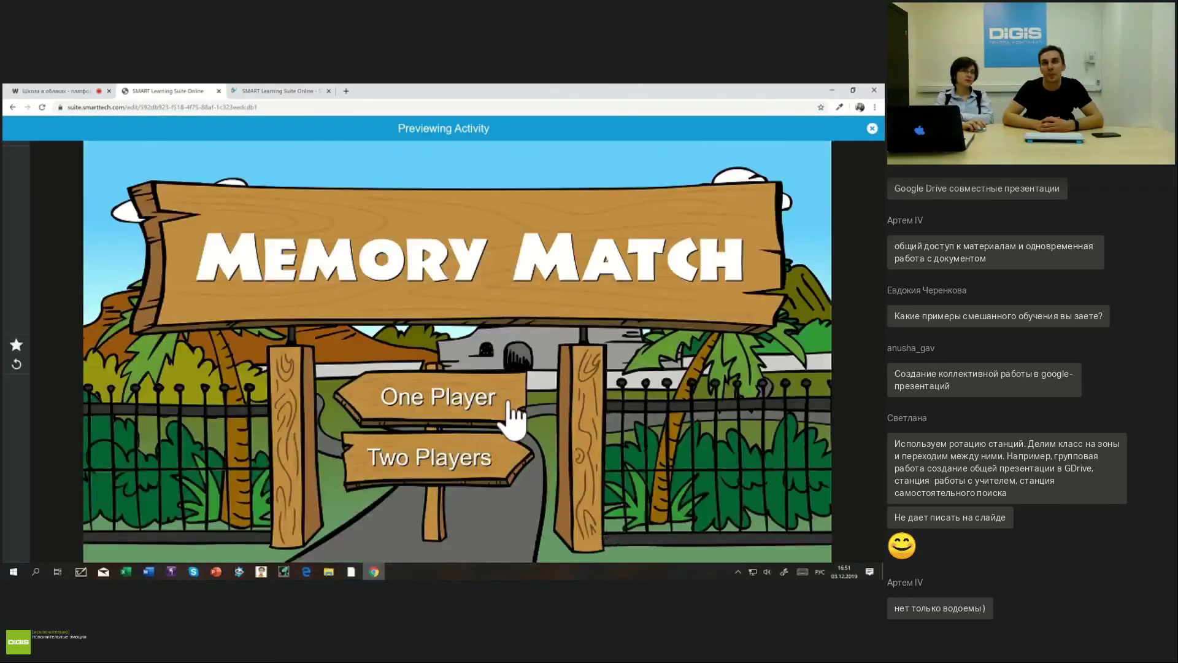
pyautogui.click(449, 396)
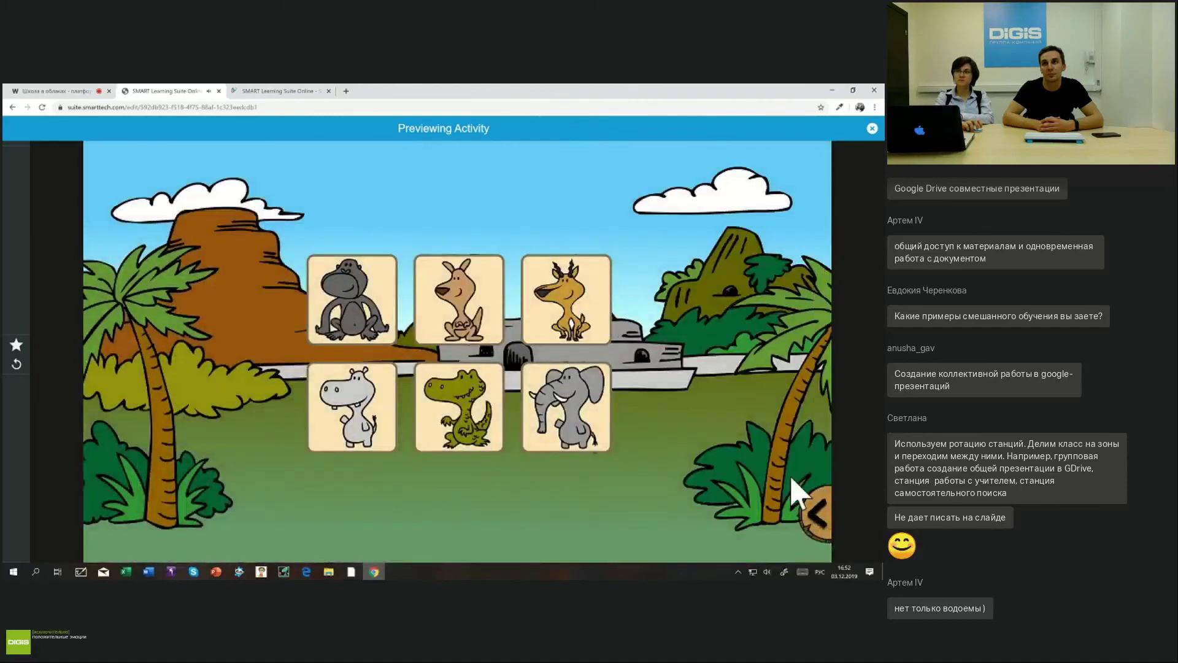
pyautogui.click(768, 571)
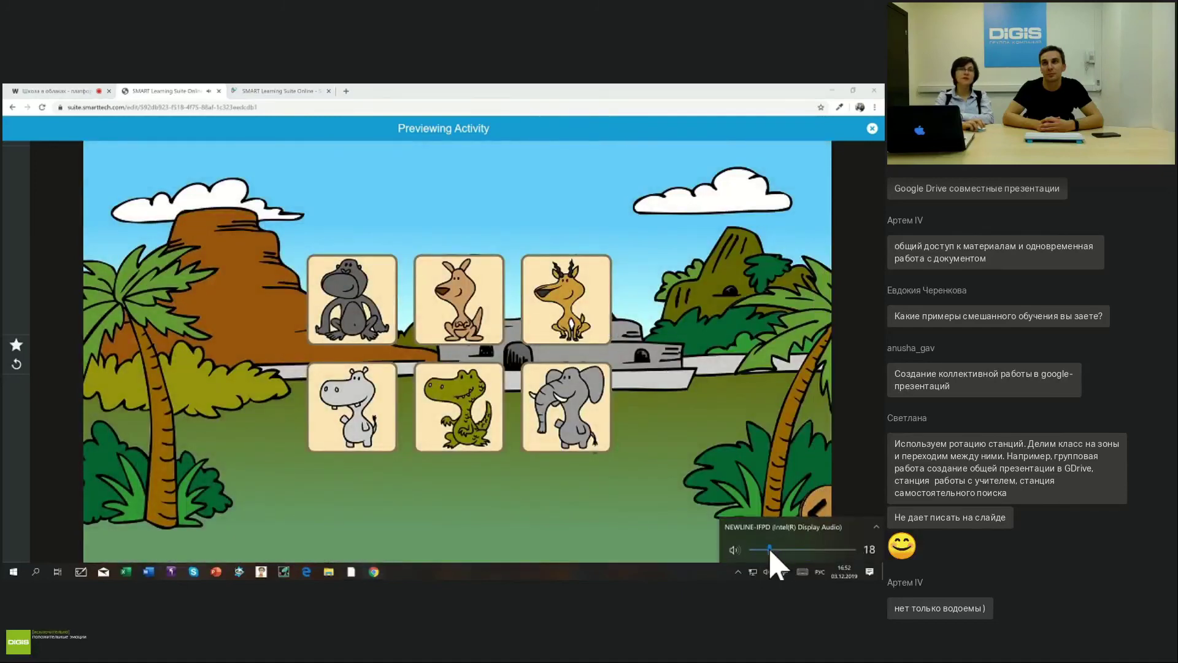
pyautogui.click(691, 440)
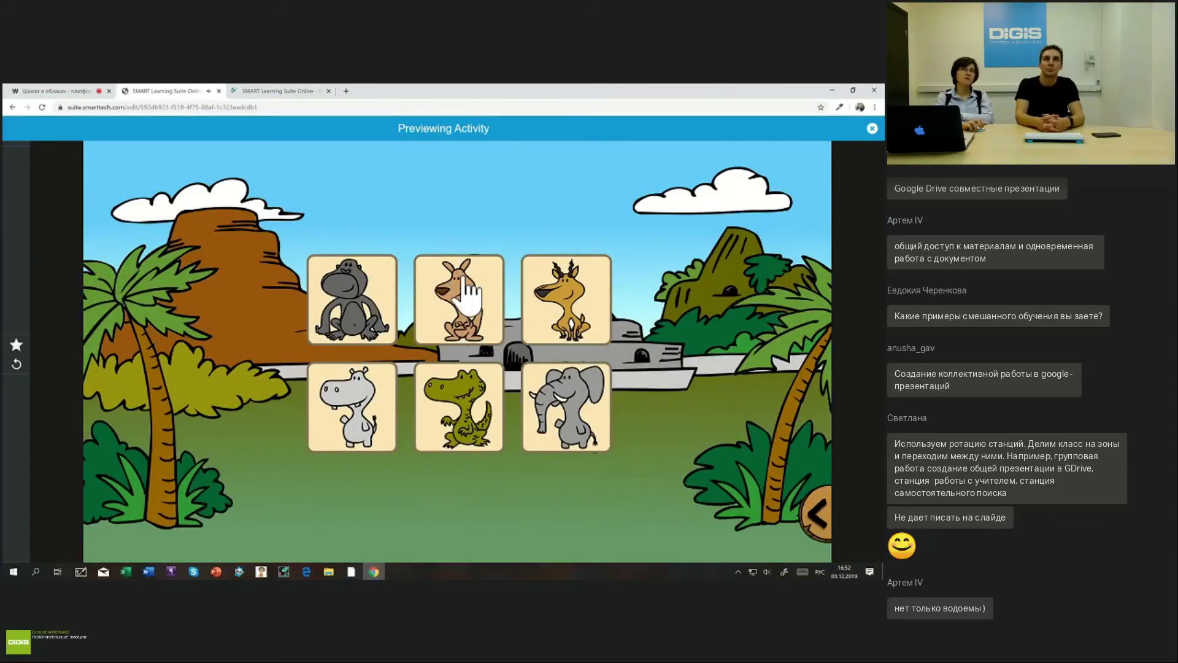
# Turn over all six Memory Match animal cards two at a time to reveal their hidden words
pyautogui.click(368, 314)
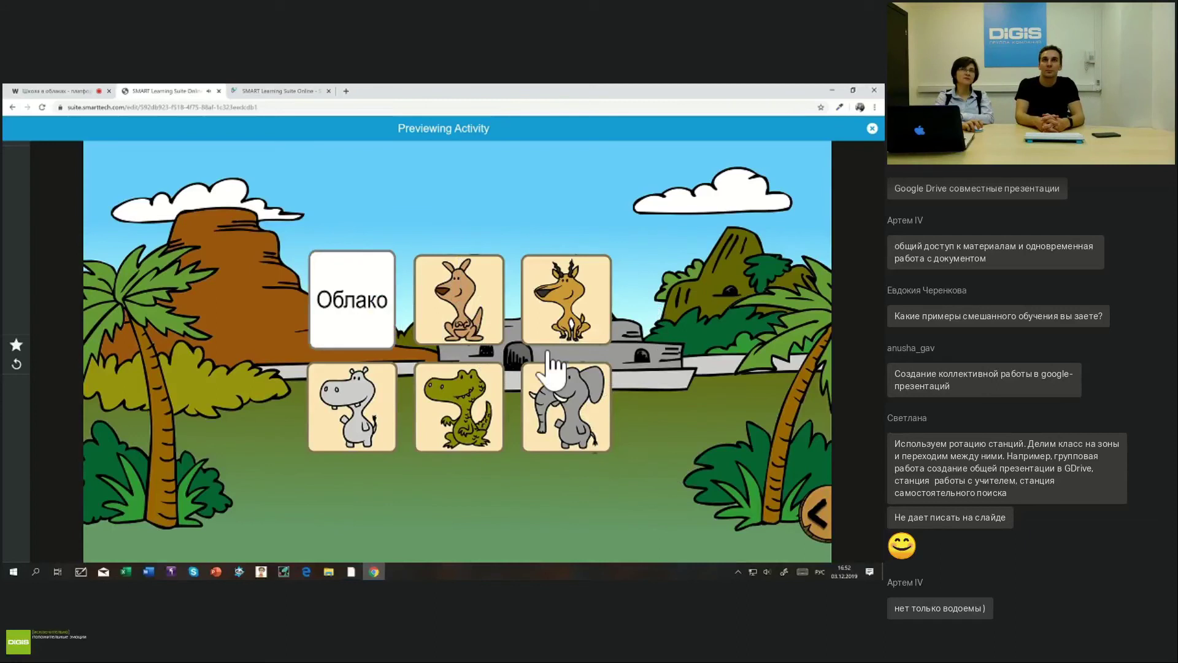
pyautogui.click(454, 331)
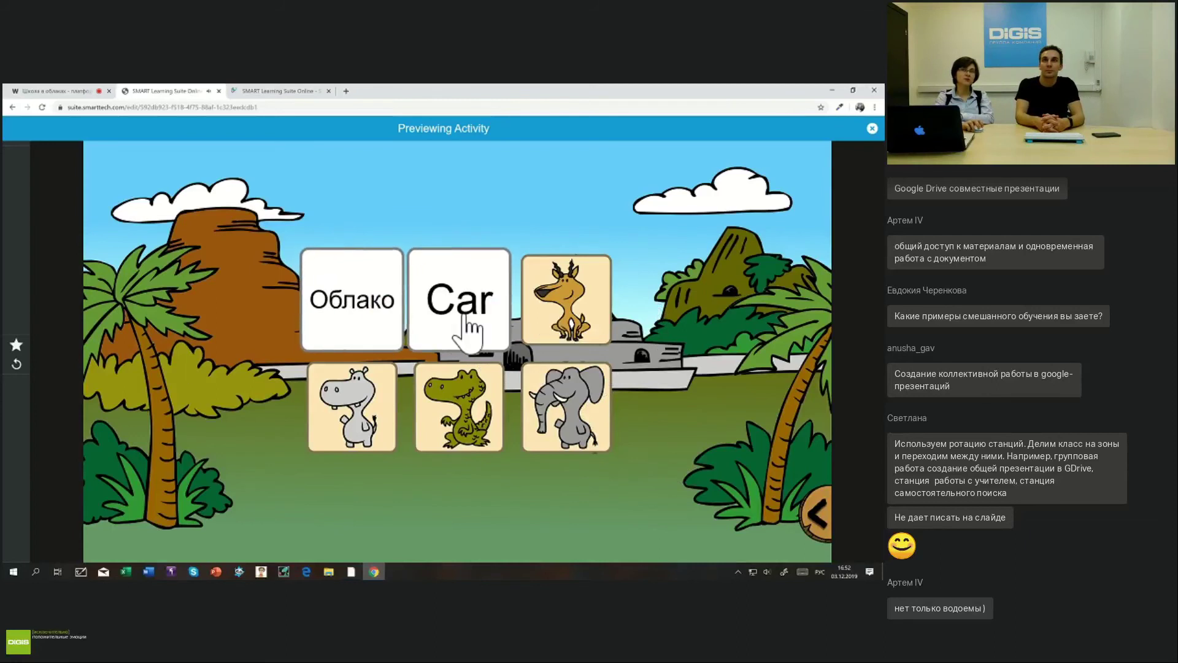
pyautogui.click(564, 291)
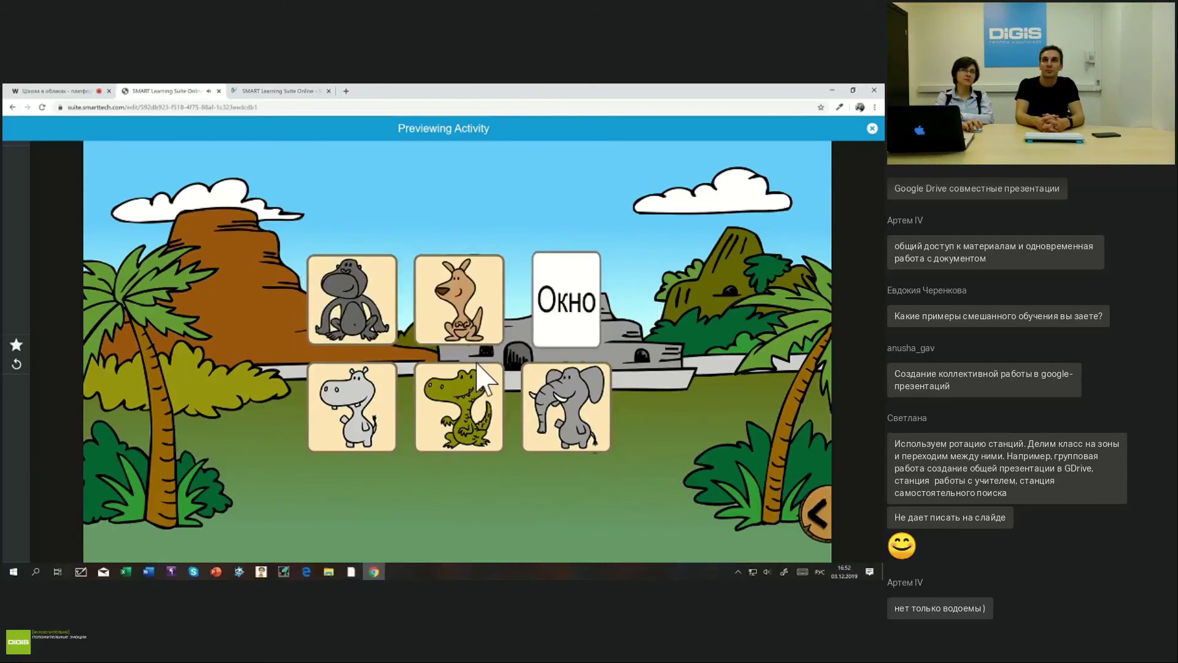
pyautogui.click(457, 399)
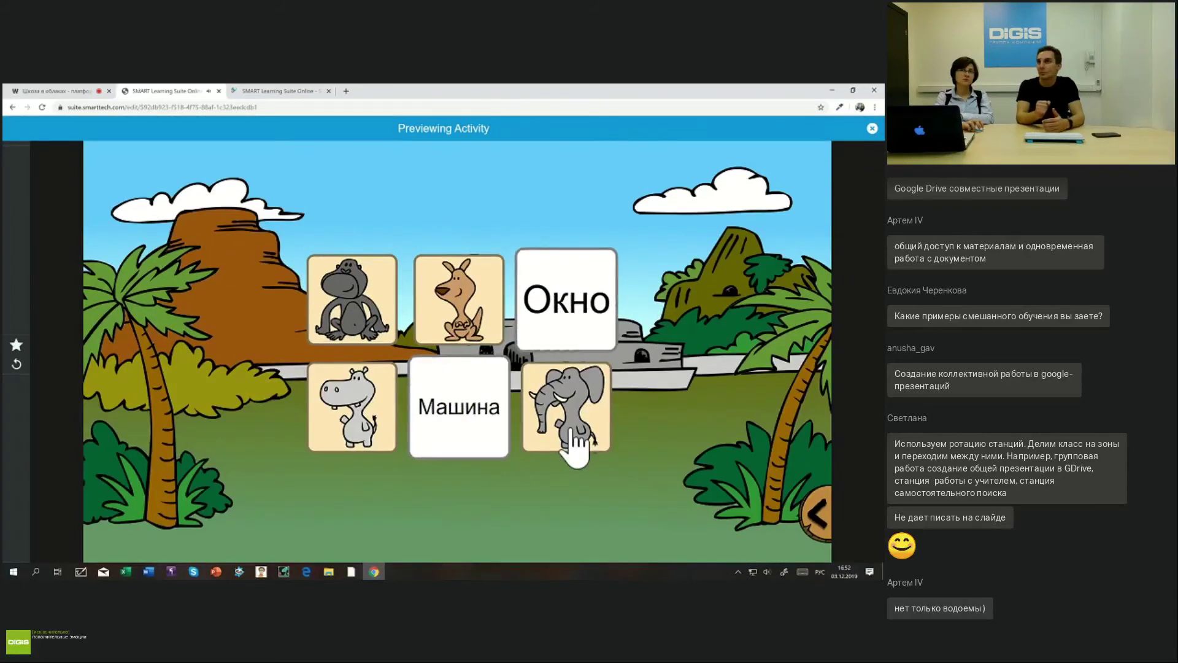
pyautogui.click(574, 447)
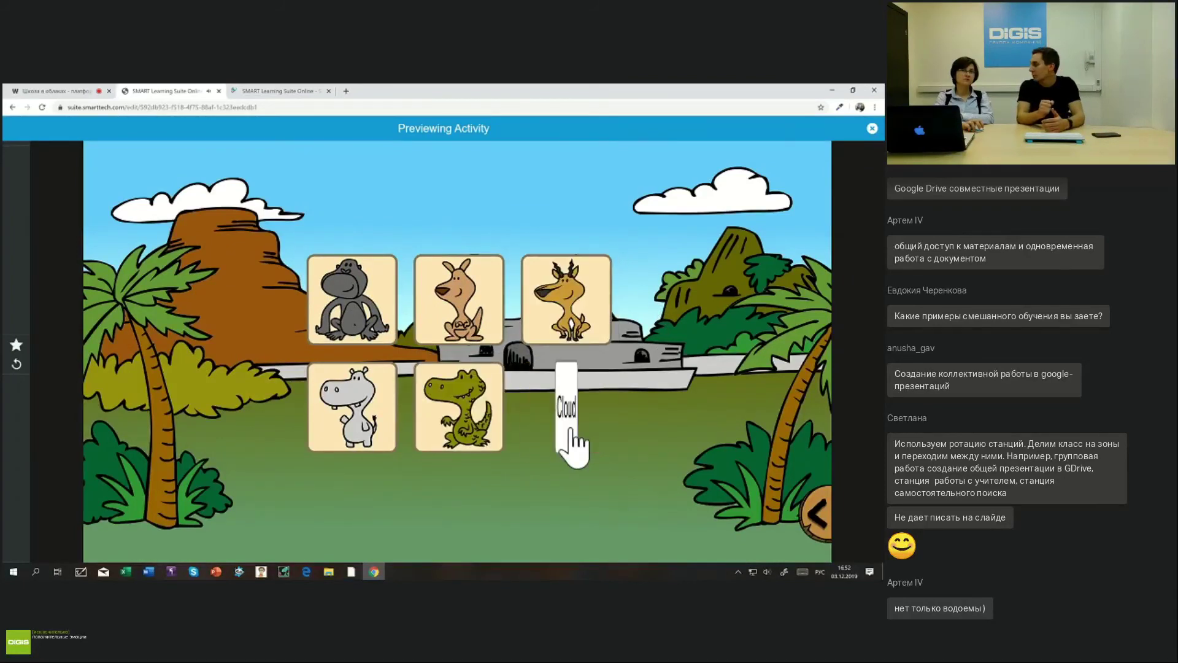
pyautogui.click(355, 425)
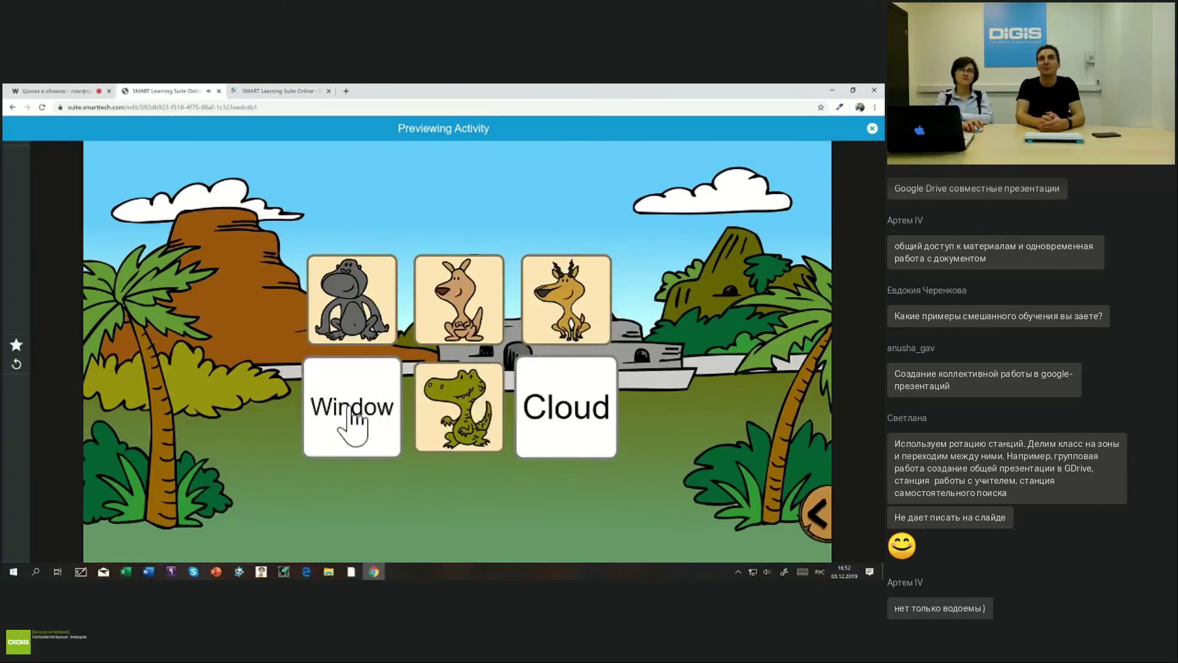
# Match "Car" with "Машина", "Cloud" with "Облако" and "Window" with "Окно" to finish the game, and close the activity preview
pyautogui.click(551, 307)
pyautogui.click(455, 319)
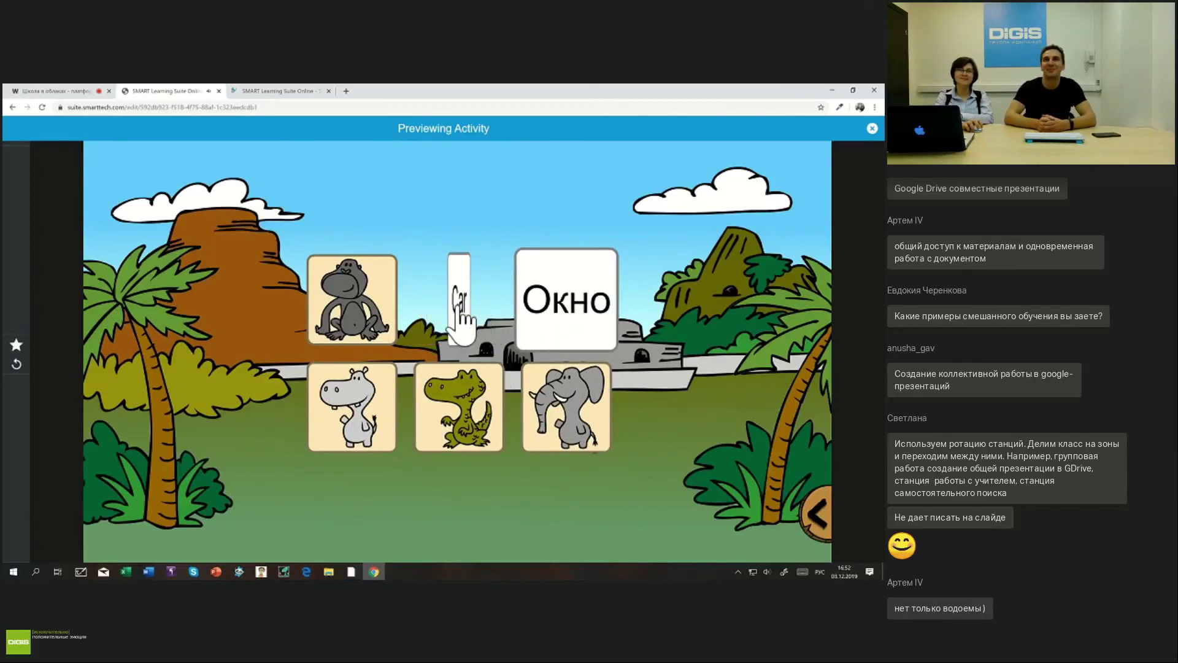
pyautogui.click(473, 400)
pyautogui.click(463, 328)
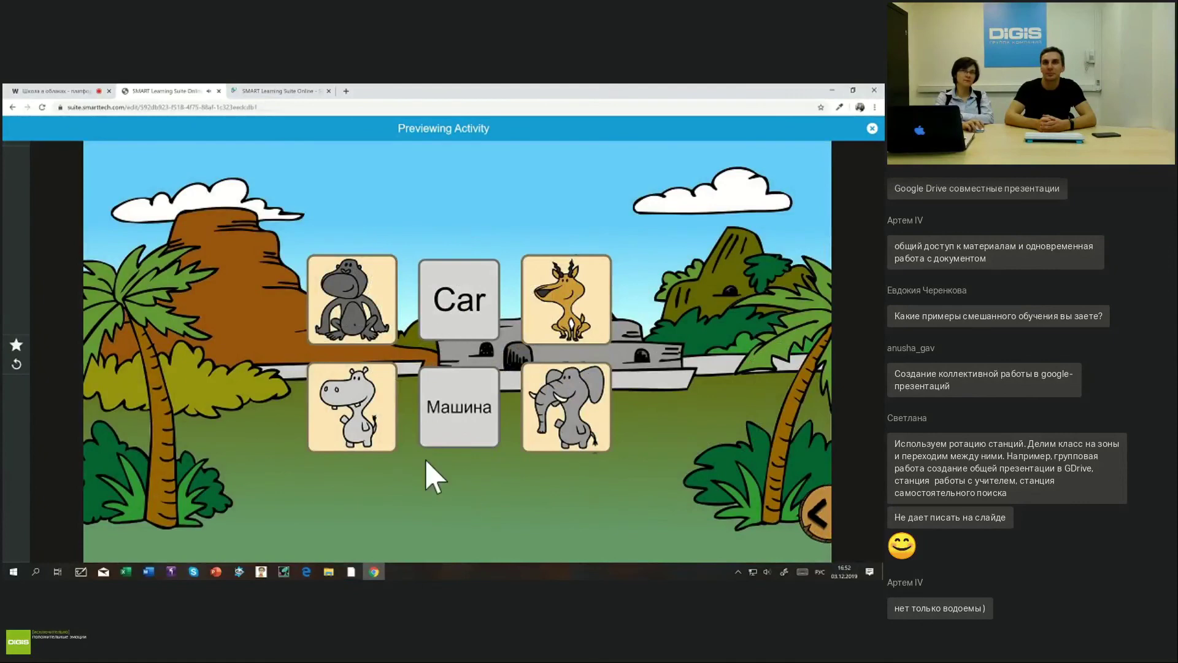
pyautogui.click(576, 411)
pyautogui.click(380, 307)
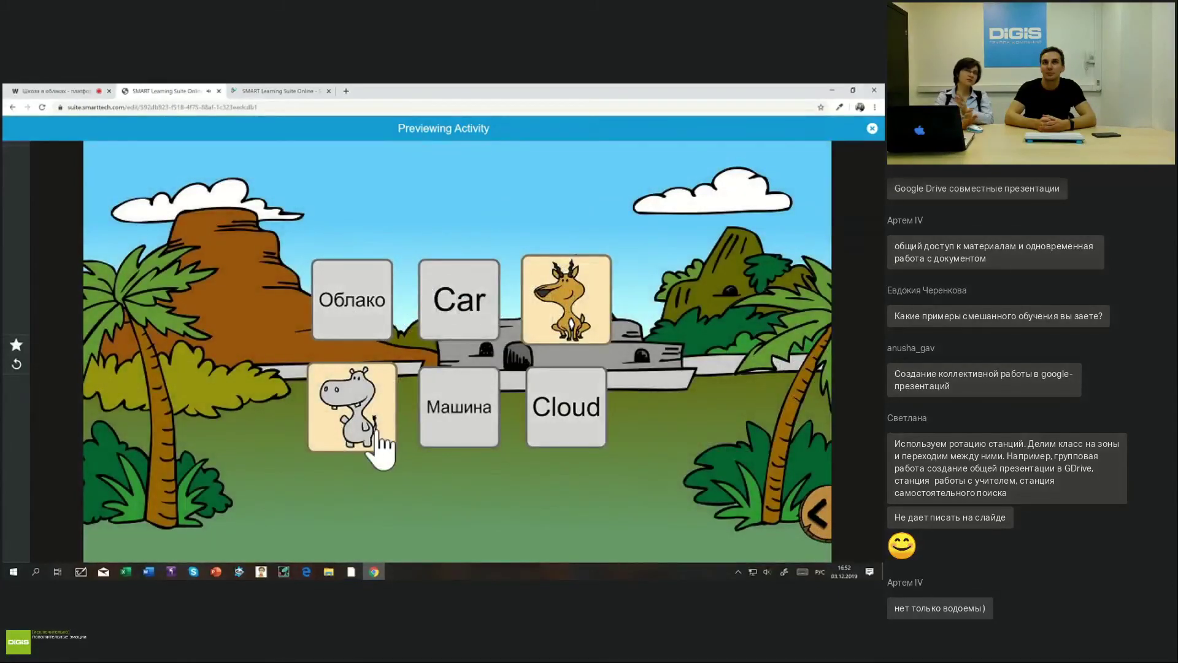
pyautogui.click(377, 441)
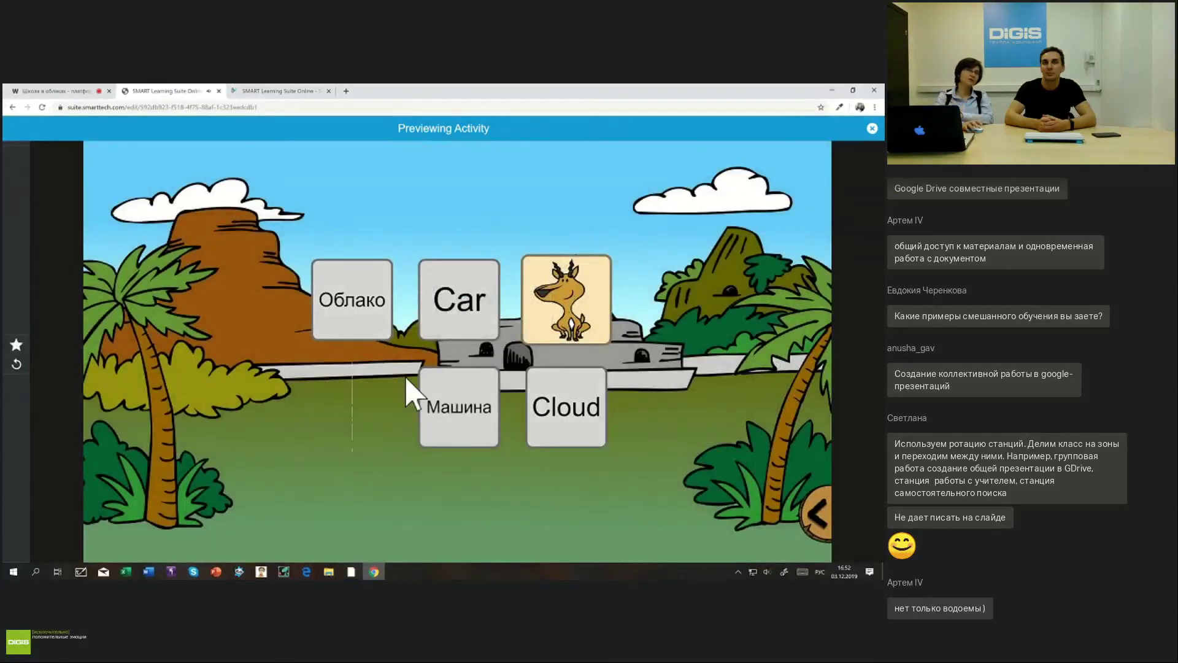
pyautogui.click(549, 322)
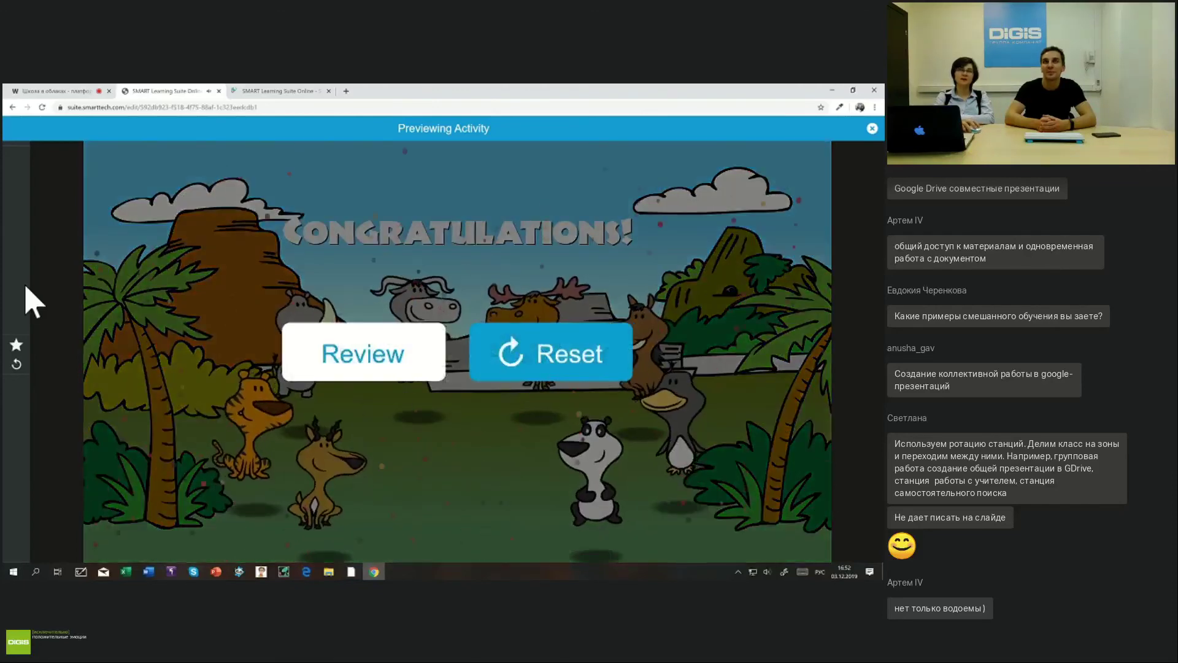
pyautogui.click(872, 128)
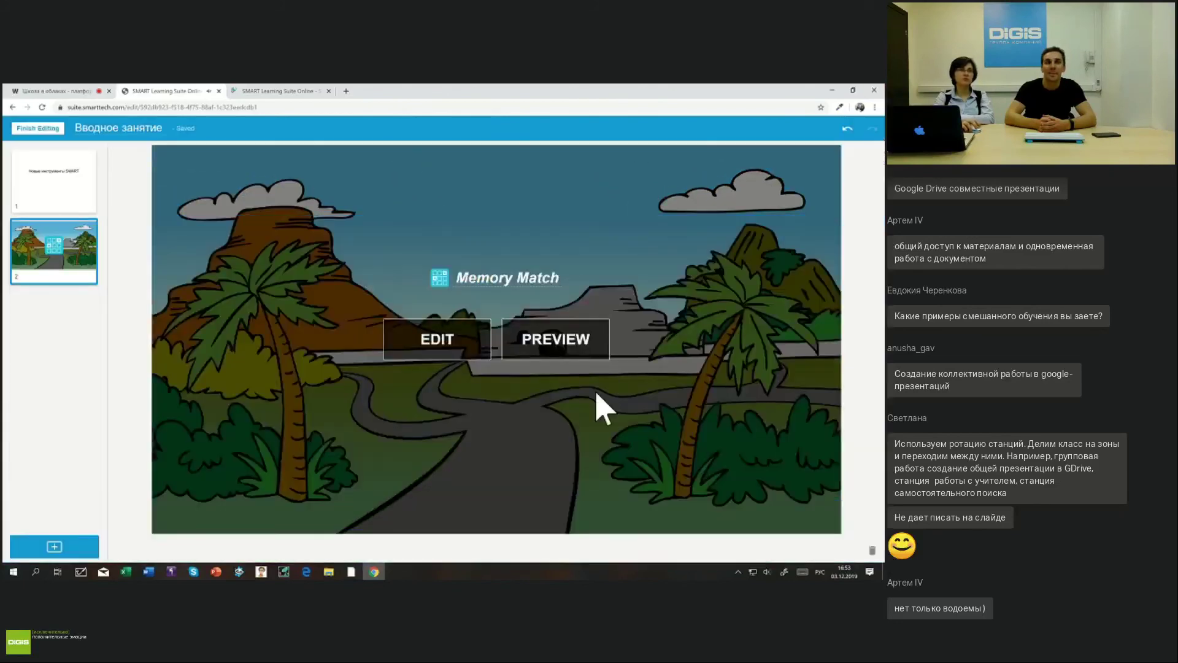
# Start adding new content to the lesson and open the Game Based Activities templates
pyautogui.click(41, 551)
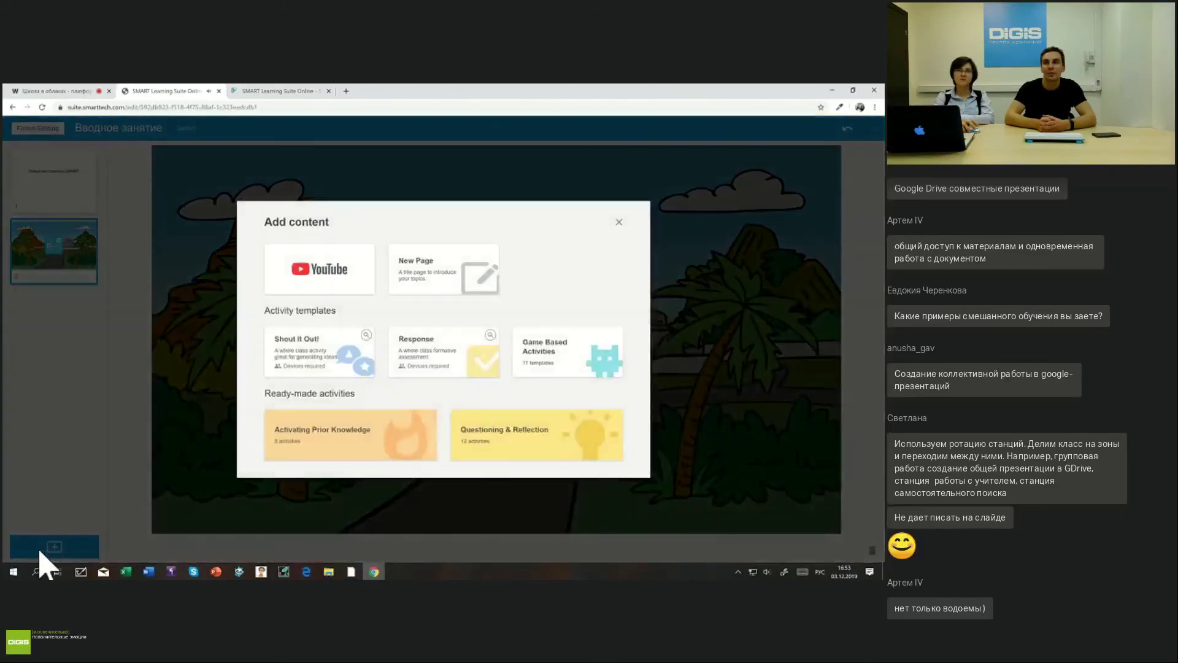
pyautogui.click(607, 381)
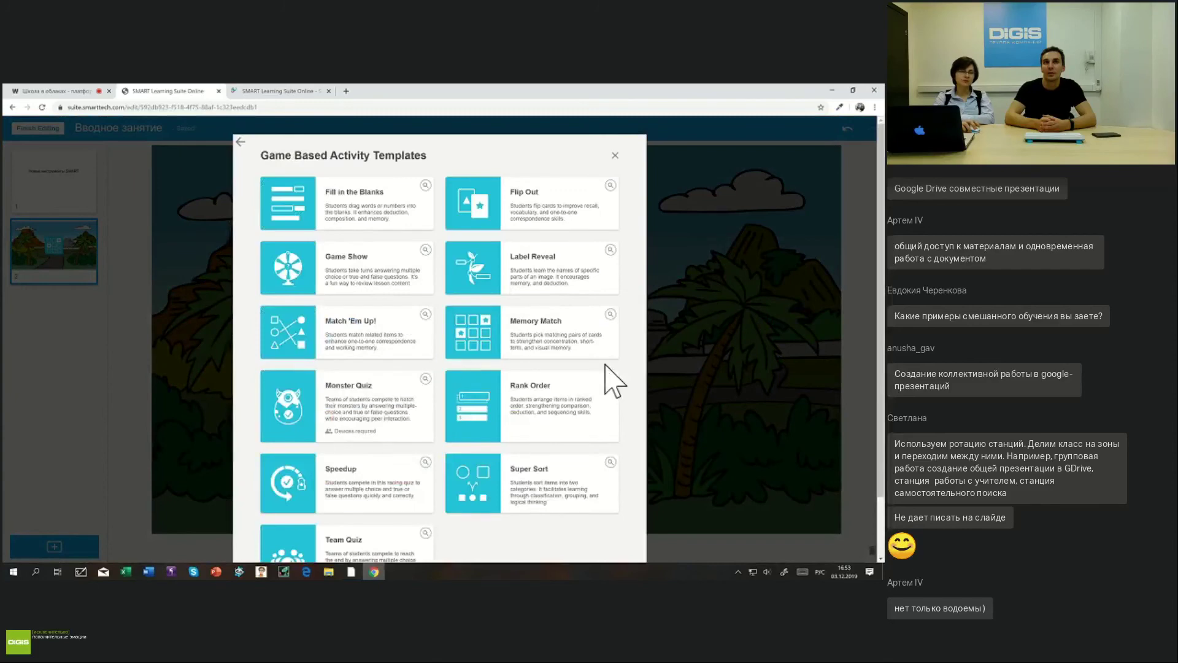